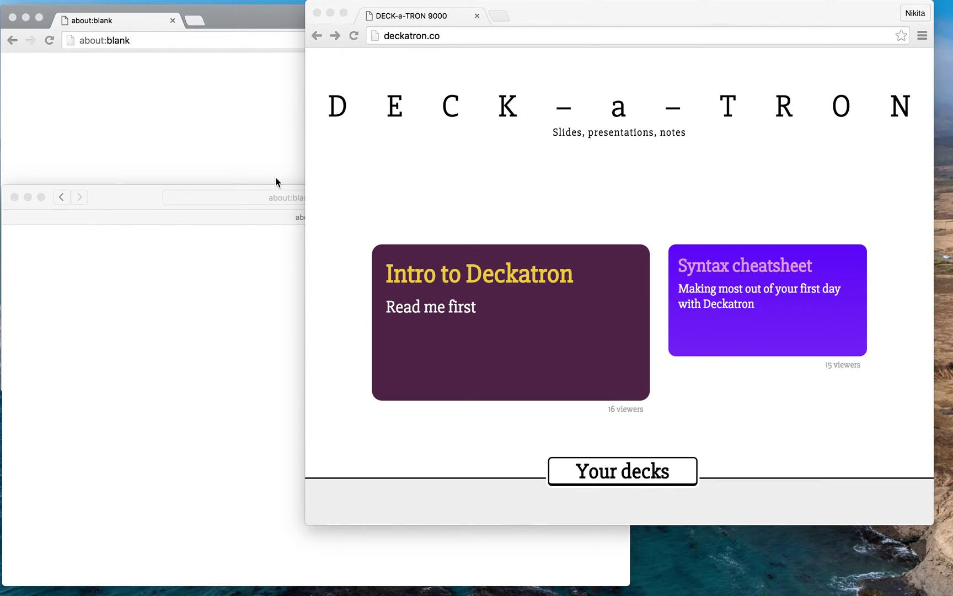
- Open the "Deckatron platform" deck from the user's own decks for editing
{"action": "left_click", "coordinate": [453, 133]}
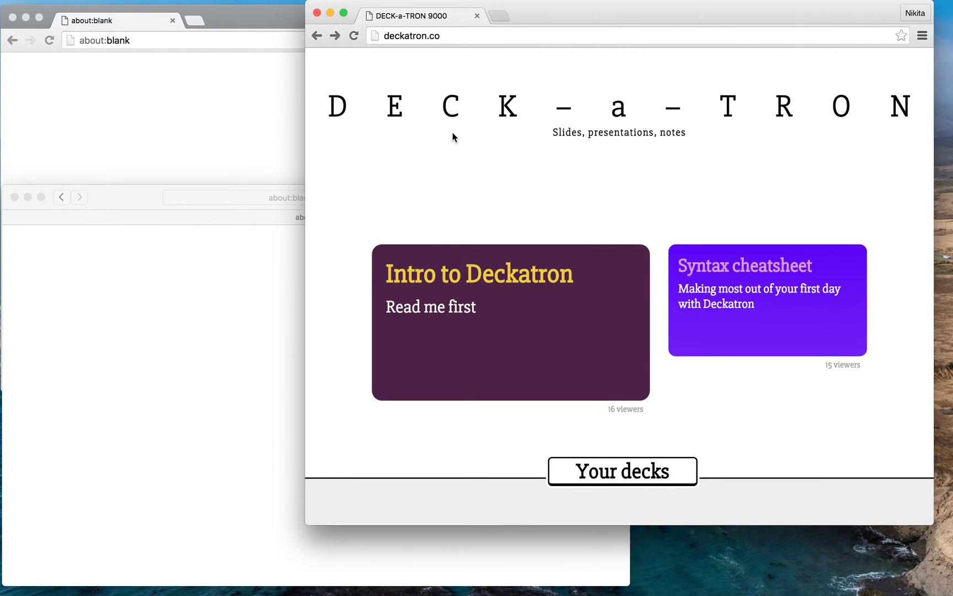
{"action": "scroll", "coordinate": [709, 366], "scroll_direction": "down", "scroll_amount": 5}
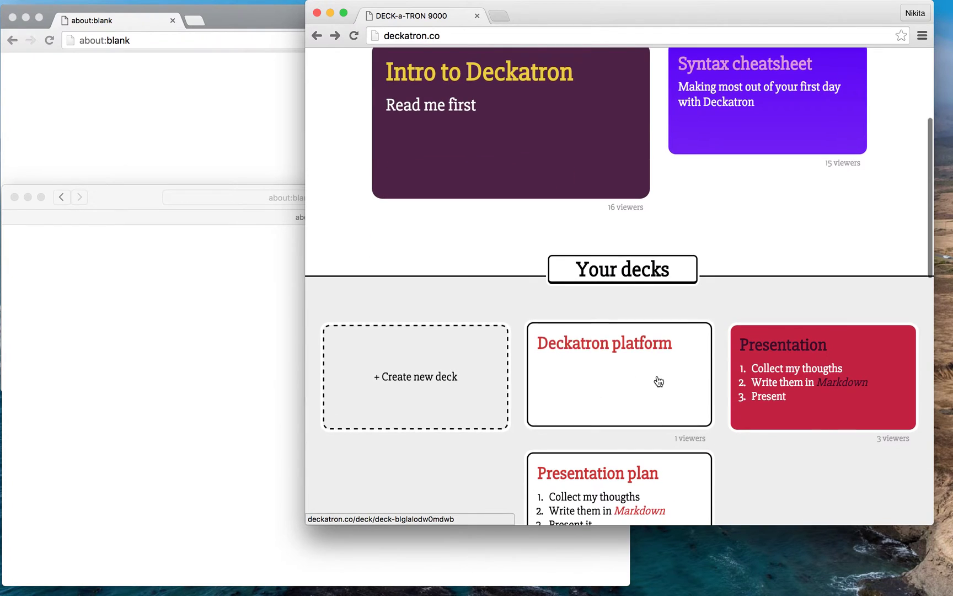
{"action": "scroll", "coordinate": [659, 381], "scroll_direction": "down", "scroll_amount": 5}
{"action": "scroll", "coordinate": [647, 397], "scroll_direction": "down", "scroll_amount": 12}
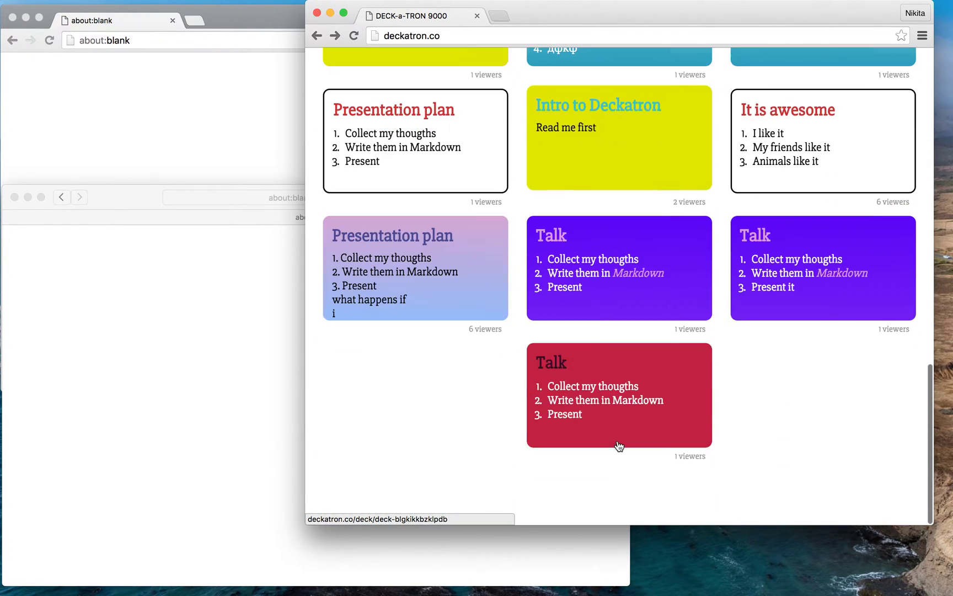
{"action": "scroll", "coordinate": [618, 445], "scroll_direction": "up", "scroll_amount": 15}
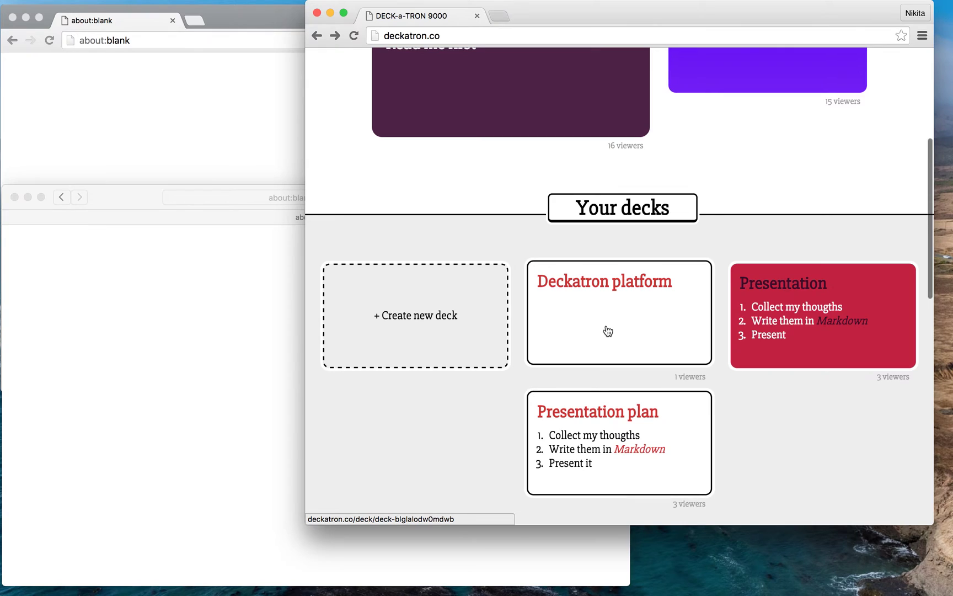
{"action": "left_click", "coordinate": [607, 331]}
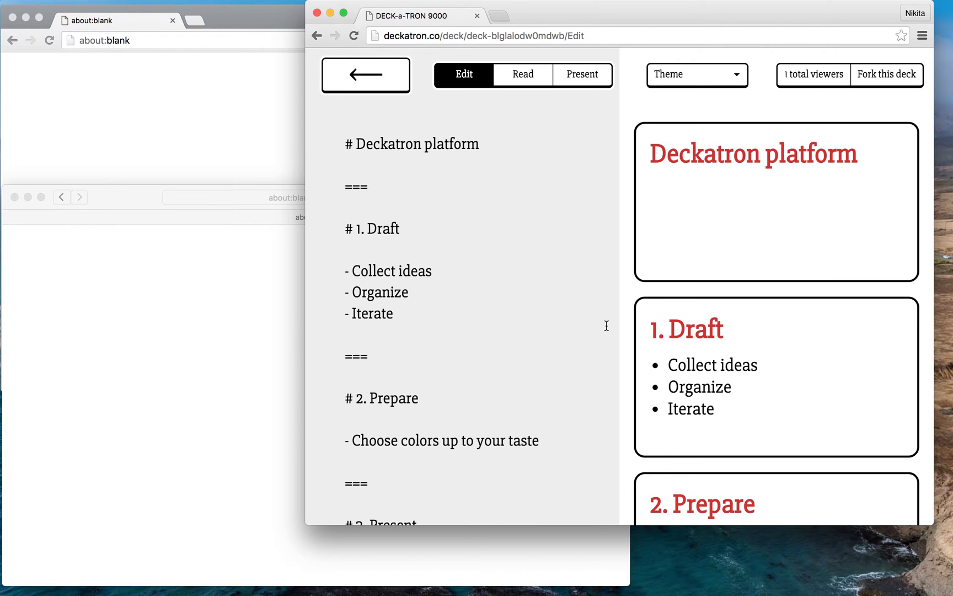
- Select the Markdown of the "1. Draft" slide, from its heading through the "Iterate" bullet
{"action": "left_click", "coordinate": [501, 343]}
{"action": "key", "text": "shift+Up"}
{"action": "key", "text": "shift+Up"}
{"action": "key", "text": "shift+Up"}
{"action": "key", "text": "shift+Up"}
{"action": "key", "text": "shift+Up"}
{"action": "key", "text": "shift+Up"}
{"action": "key", "text": "shift+Up"}
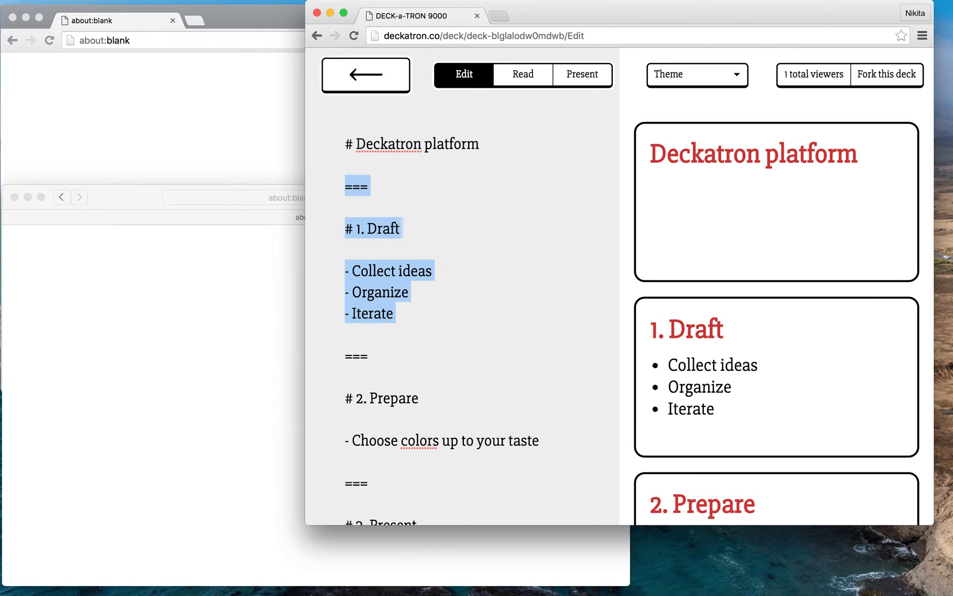
{"action": "key", "text": "shift+Up"}
{"action": "key", "text": "shift+Down"}
{"action": "key", "text": "shift+Down"}
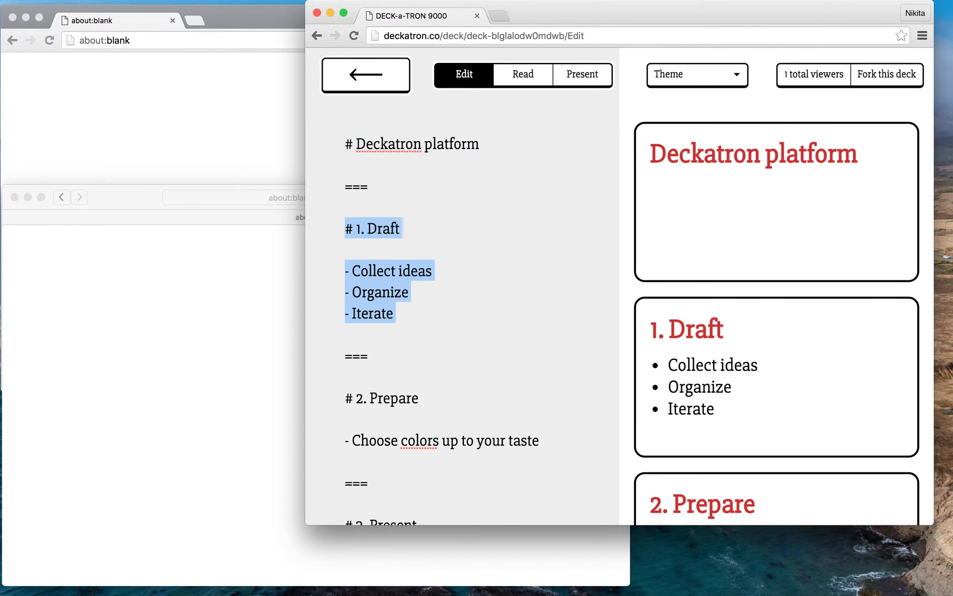
- Replace the dash before "Collect ideas" on the "1. Draft" slide with "1."
{"action": "key", "text": "Up"}
{"action": "key", "text": "Down"}
{"action": "key", "text": "Down"}
{"action": "key", "text": "Down"}
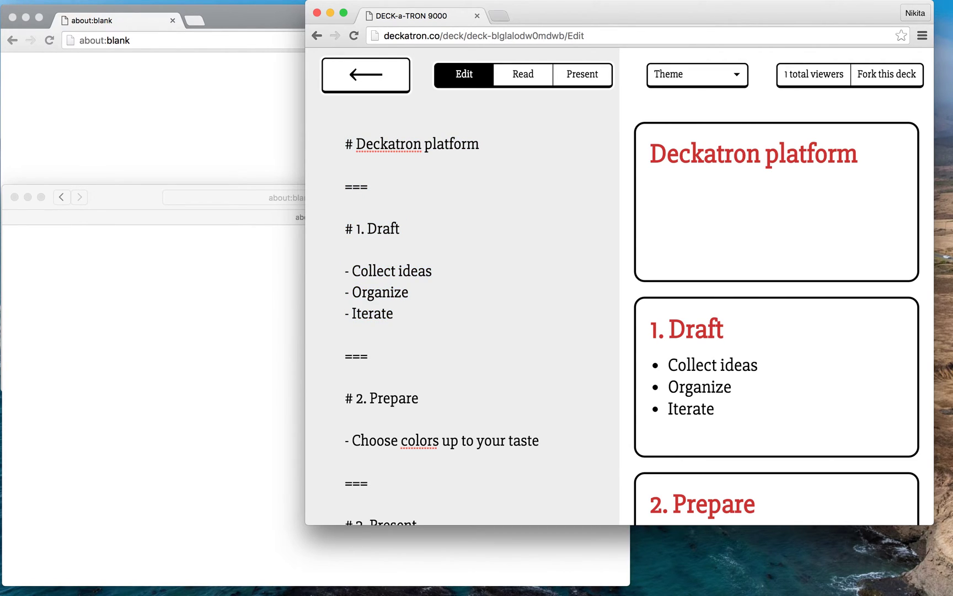
{"action": "key", "text": "Right"}
{"action": "key", "text": "Right"}
{"action": "key", "text": "BackSpace"}
{"action": "key", "text": "BackSpace"}
{"action": "type", "text": "1."}
{"action": "key", "text": "Down"}
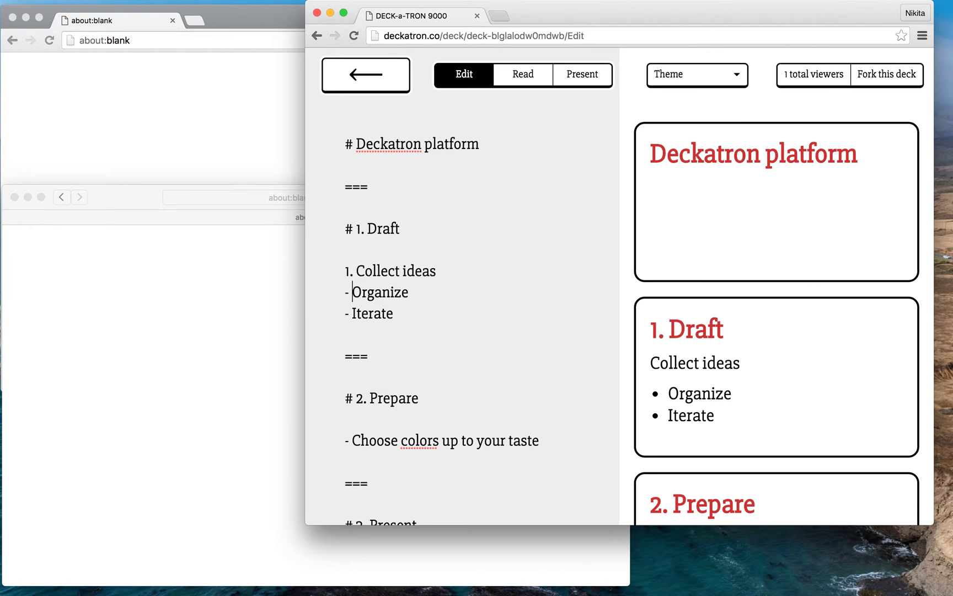
- Number the remaining "1. Draft" bullets, using "2." for "Organize" and "3." for "Iterate"
{"action": "key", "text": "Left"}
{"action": "key", "text": "shift+Left"}
{"action": "type", "text": "2."}
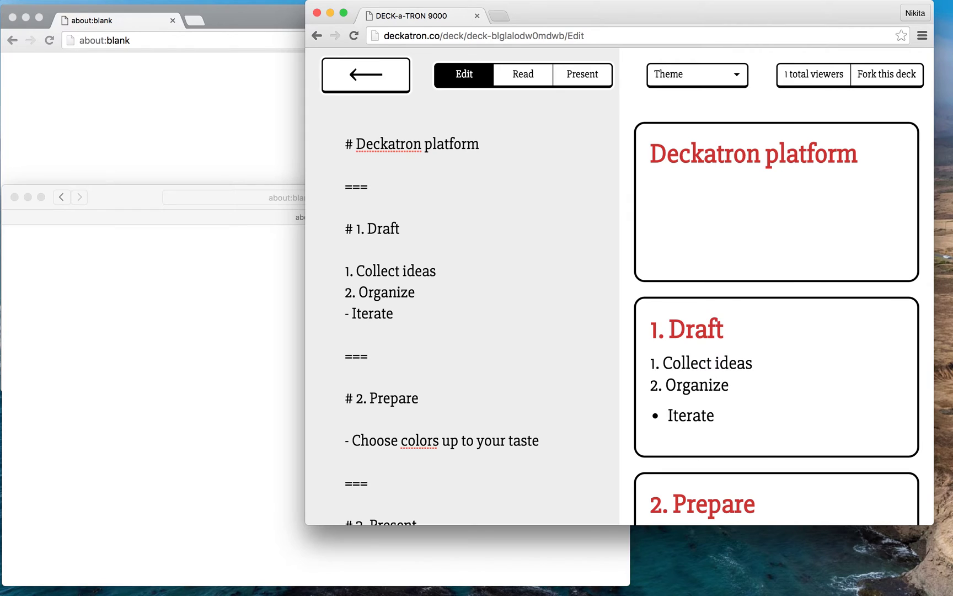
{"action": "key", "text": "Down"}
{"action": "key", "text": "Left"}
{"action": "key", "text": "shift+Left"}
{"action": "type", "text": "3."}
{"action": "scroll", "coordinate": [889, 419], "scroll_direction": "down", "scroll_amount": 3}
{"action": "scroll", "coordinate": [890, 420], "scroll_direction": "up", "scroll_amount": 3}
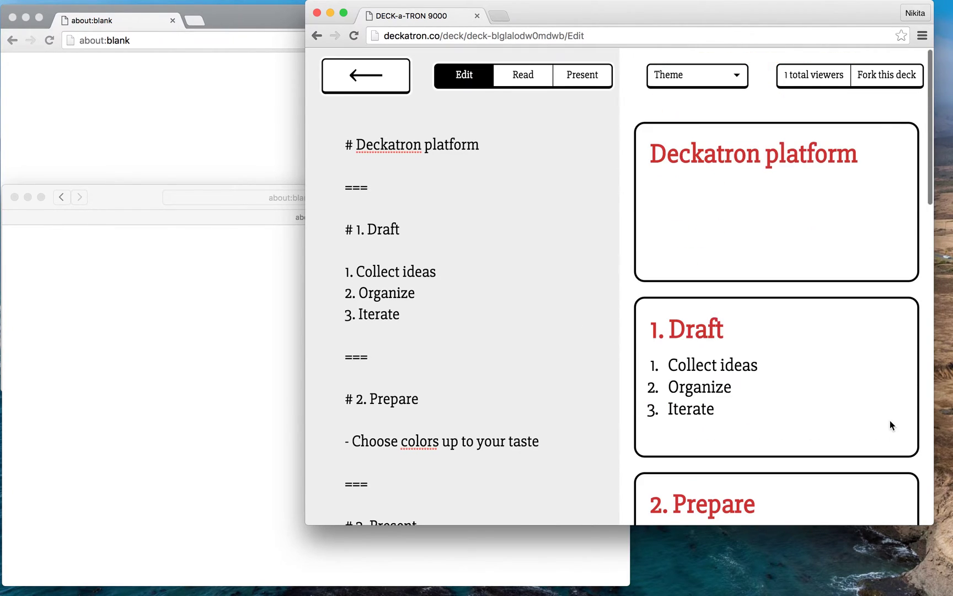
- Look through the deck's Markdown source and compare it with the rendered slide previews
{"action": "left_click", "coordinate": [356, 336]}
{"action": "scroll", "coordinate": [356, 336], "scroll_direction": "down", "scroll_amount": 10}
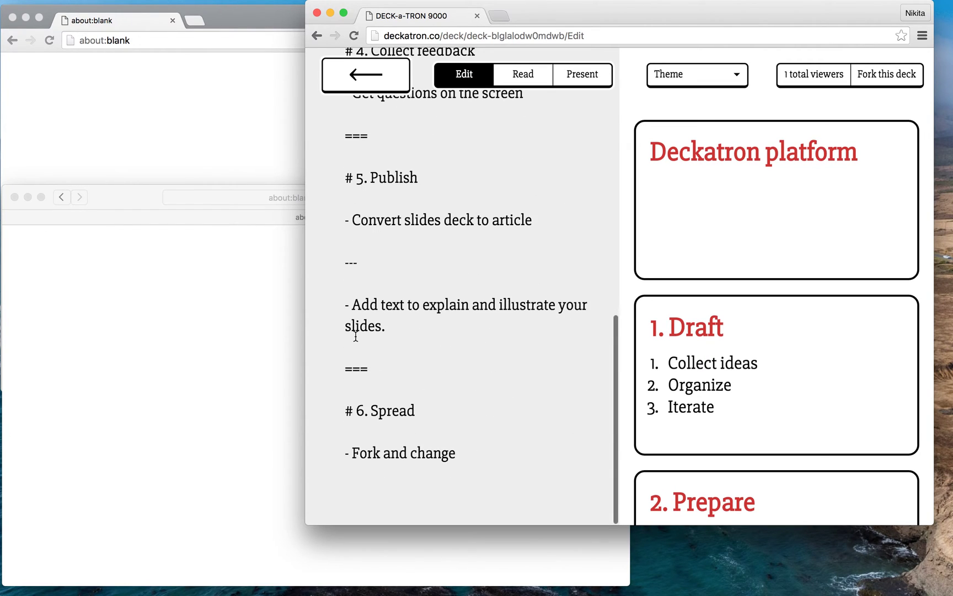
{"action": "scroll", "coordinate": [356, 336], "scroll_direction": "up", "scroll_amount": 10}
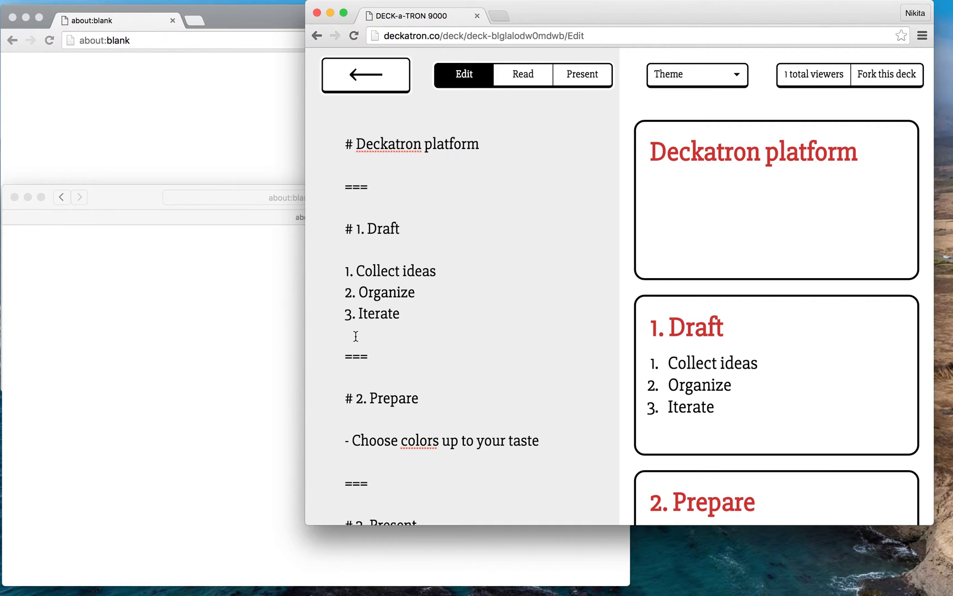
{"action": "key", "text": "Up"}
{"action": "key", "text": "Up"}
{"action": "key", "text": "Up"}
{"action": "key", "text": "Up"}
{"action": "key", "text": "Down"}
{"action": "key", "text": "Down"}
{"action": "key", "text": "Down"}
{"action": "scroll", "coordinate": [462, 286], "scroll_direction": "down", "scroll_amount": 4}
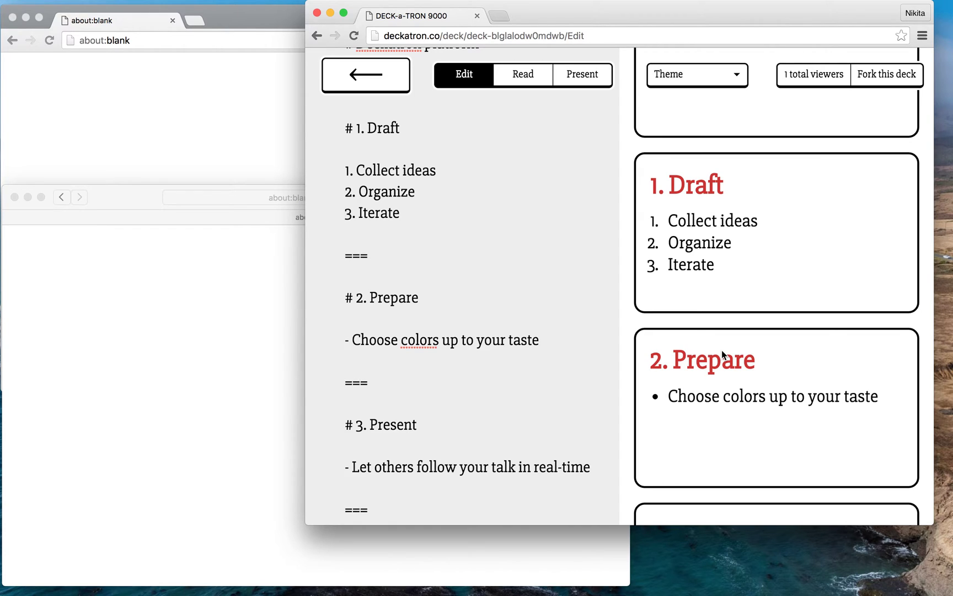
{"action": "scroll", "coordinate": [721, 350], "scroll_direction": "down", "scroll_amount": 5}
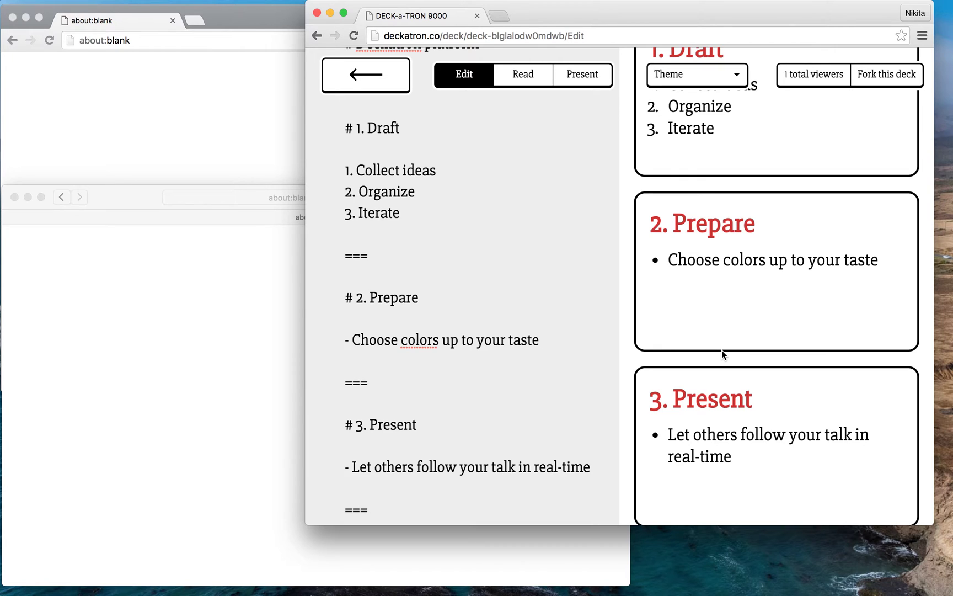
- Try the Blue Purple and Loulu themes on the deck and settle on the Cardinal theme
{"action": "left_click", "coordinate": [687, 71]}
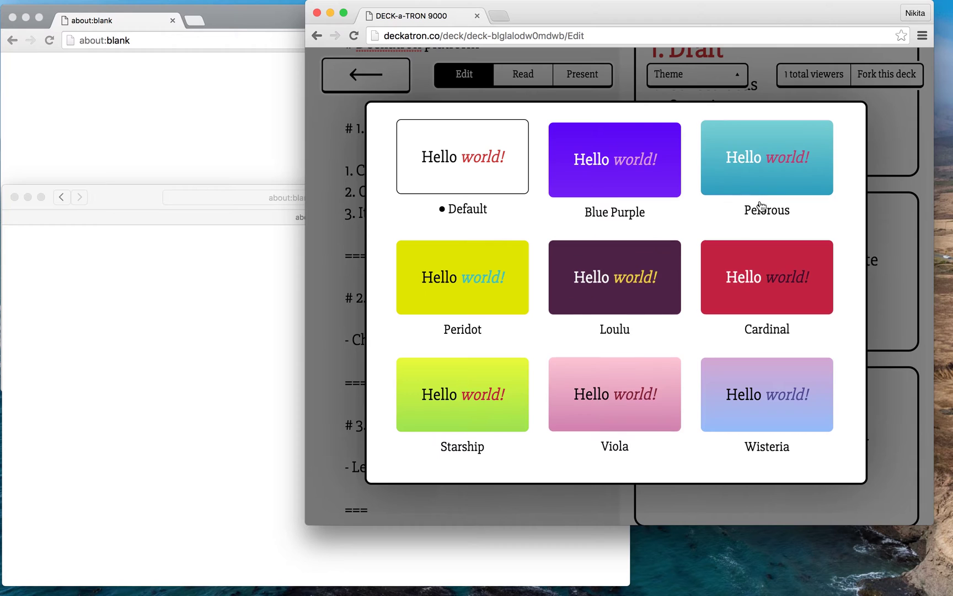
{"action": "left_click", "coordinate": [615, 163]}
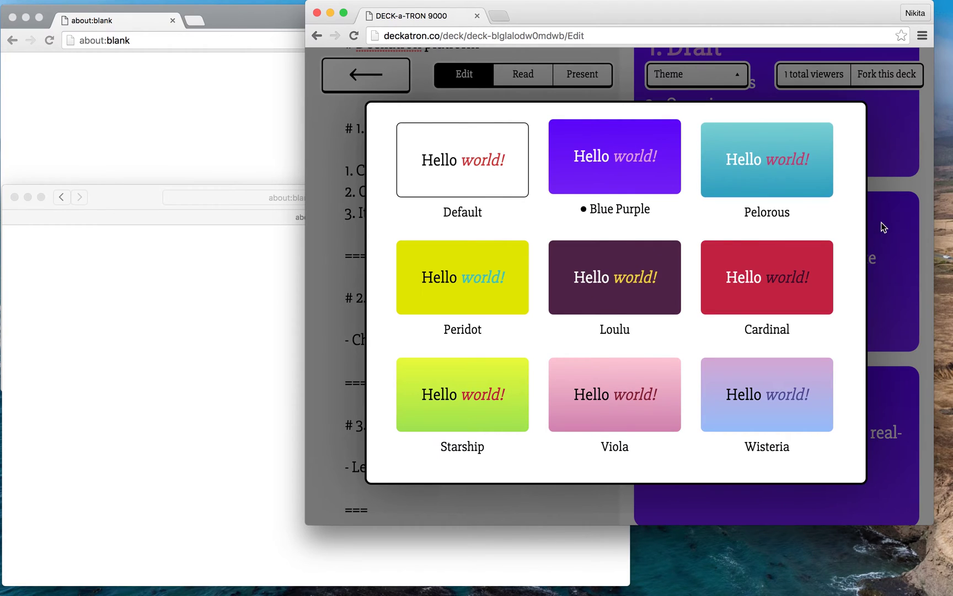
{"action": "left_click", "coordinate": [808, 266]}
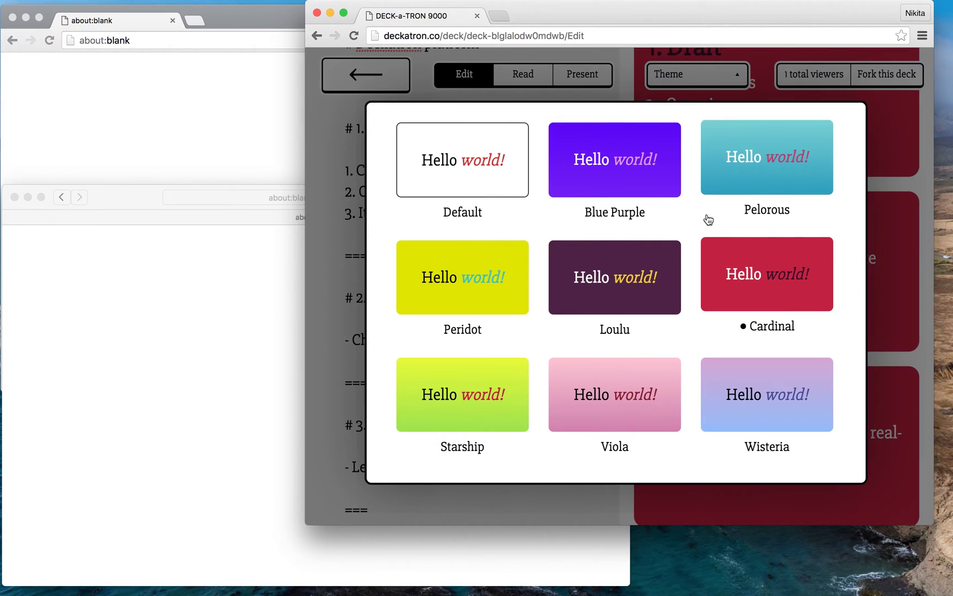
{"action": "left_click", "coordinate": [625, 285]}
{"action": "left_click", "coordinate": [759, 279]}
{"action": "left_click", "coordinate": [927, 251]}
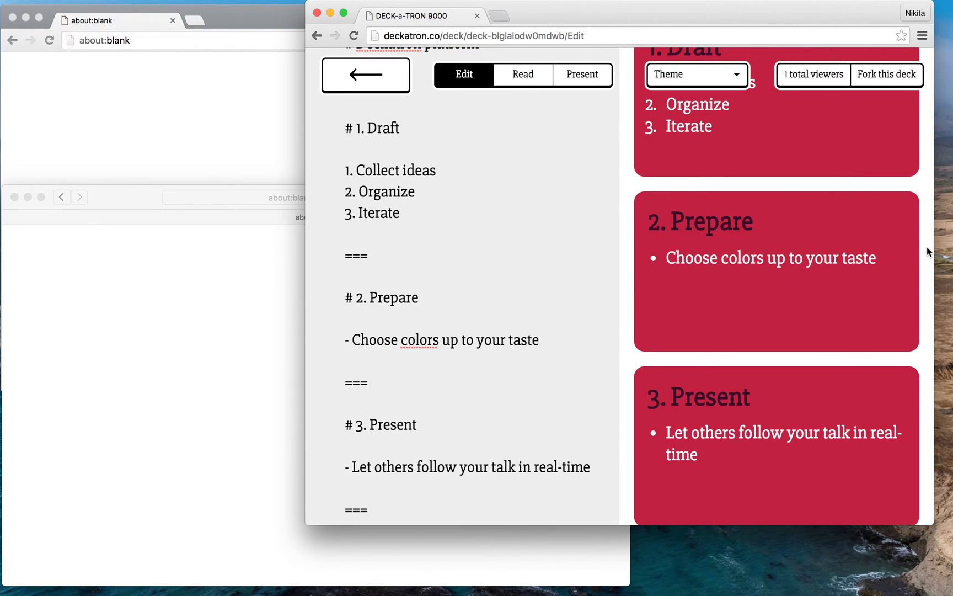
- Start presenting the deck and advance to the "3. Present" slide
{"action": "scroll", "coordinate": [528, 319], "scroll_direction": "down", "scroll_amount": 5}
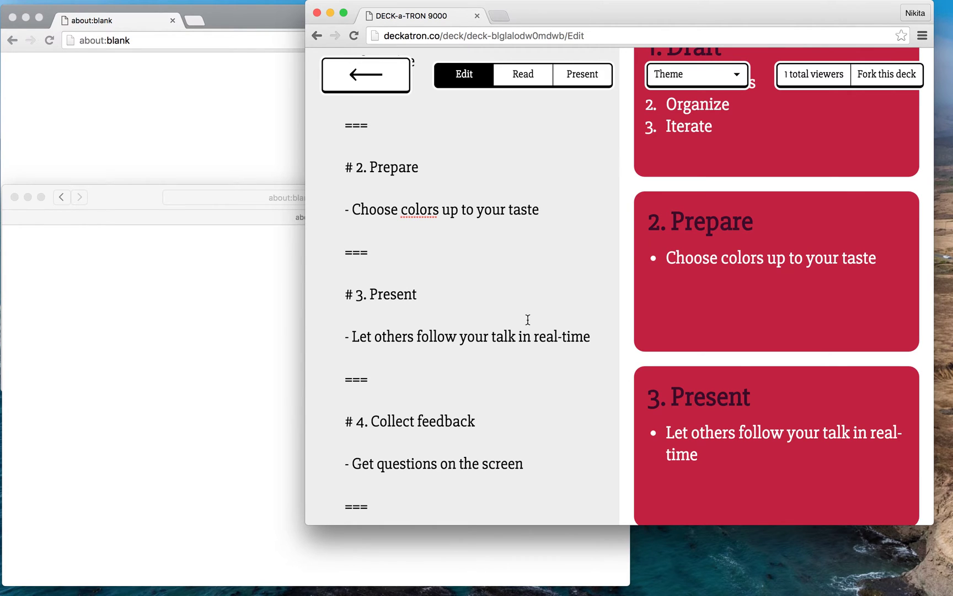
{"action": "scroll", "coordinate": [642, 295], "scroll_direction": "down", "scroll_amount": 4}
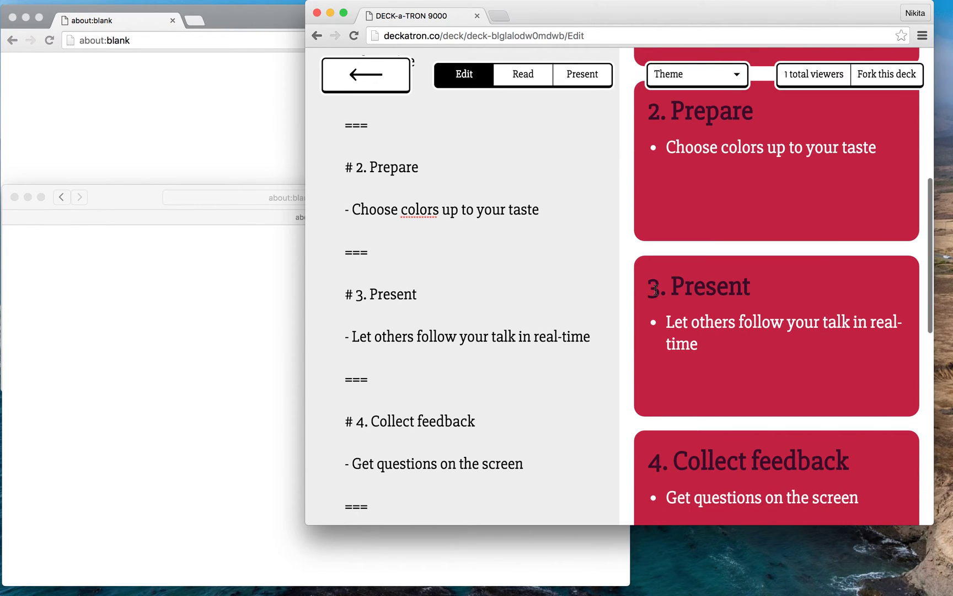
{"action": "left_click", "coordinate": [580, 77]}
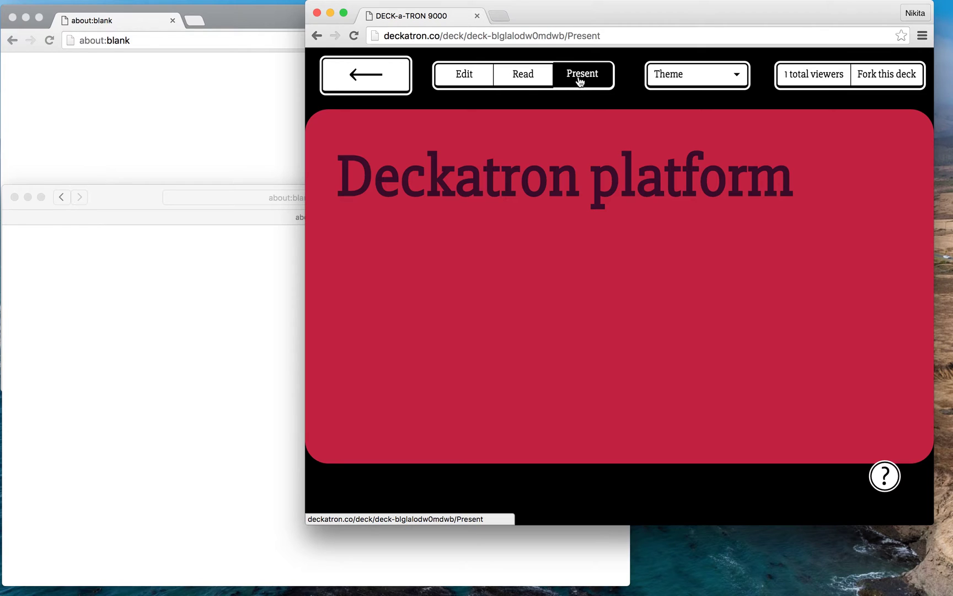
{"action": "key", "text": "Right"}
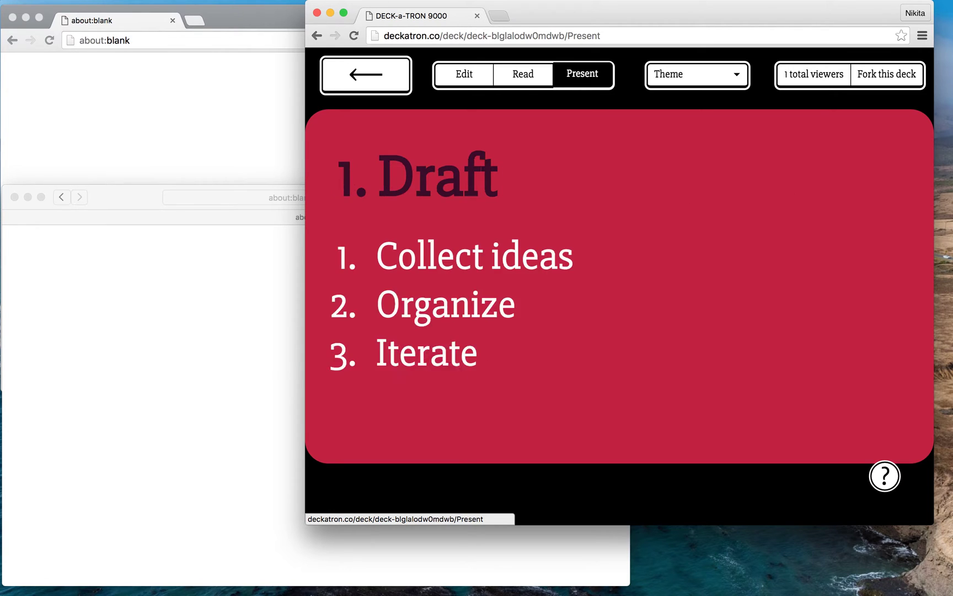
{"action": "key", "text": "Right"}
{"action": "key", "text": "Right"}
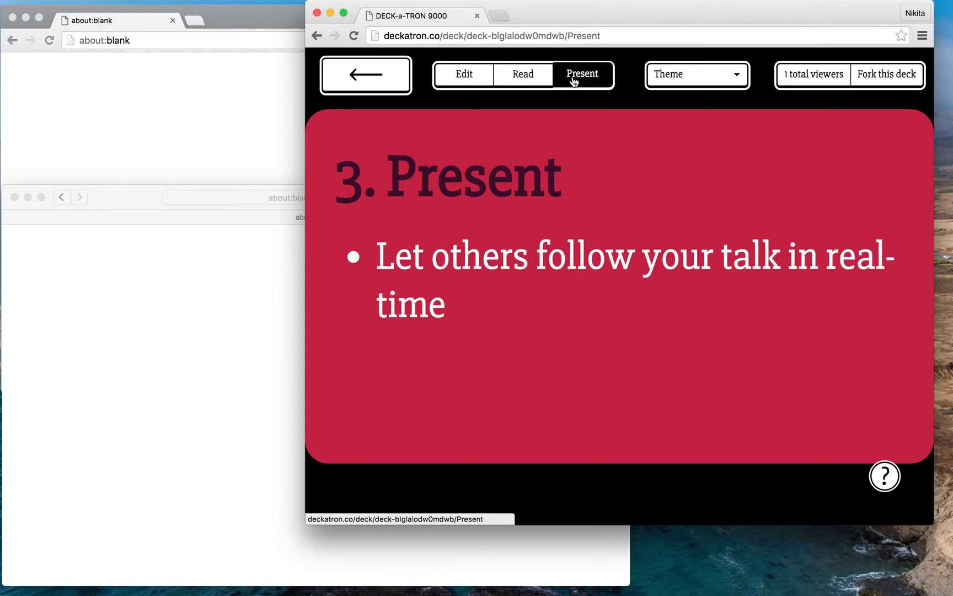
- Switch to the blank Safari window and load the deckatron.co home page there
{"action": "left_click", "coordinate": [131, 205]}
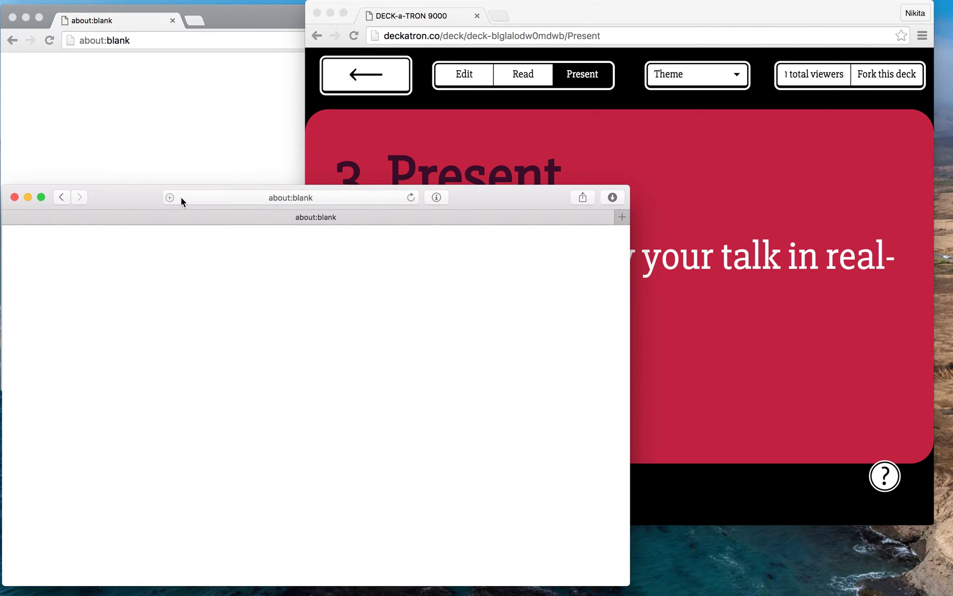
{"action": "left_click", "coordinate": [181, 197]}
{"action": "type", "text": "deck"}
{"action": "key", "text": "Return"}
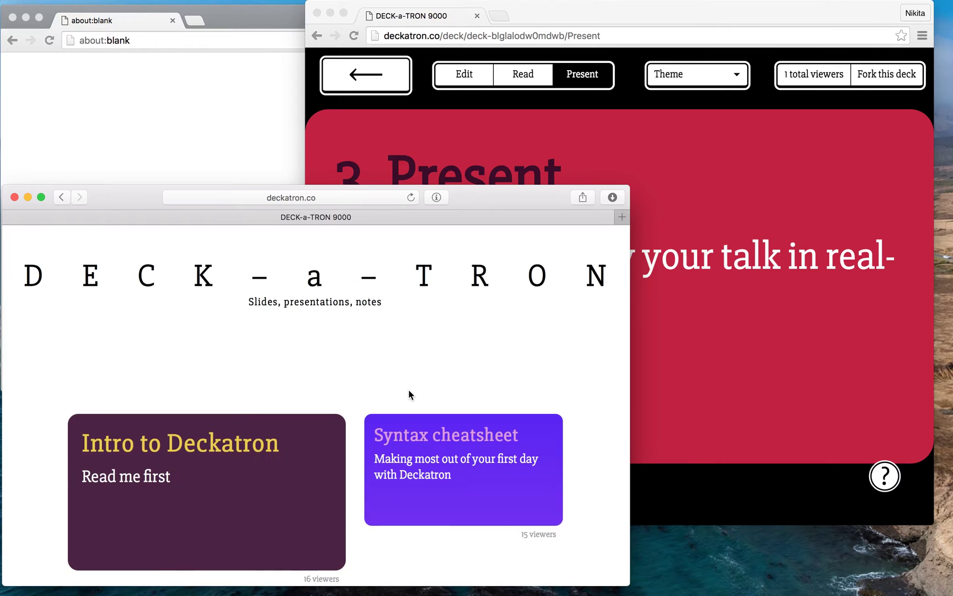
- Open the live "Deckatron platform" deck from the home page and follow it in Spectate mode
{"action": "scroll", "coordinate": [411, 395], "scroll_direction": "down", "scroll_amount": 10}
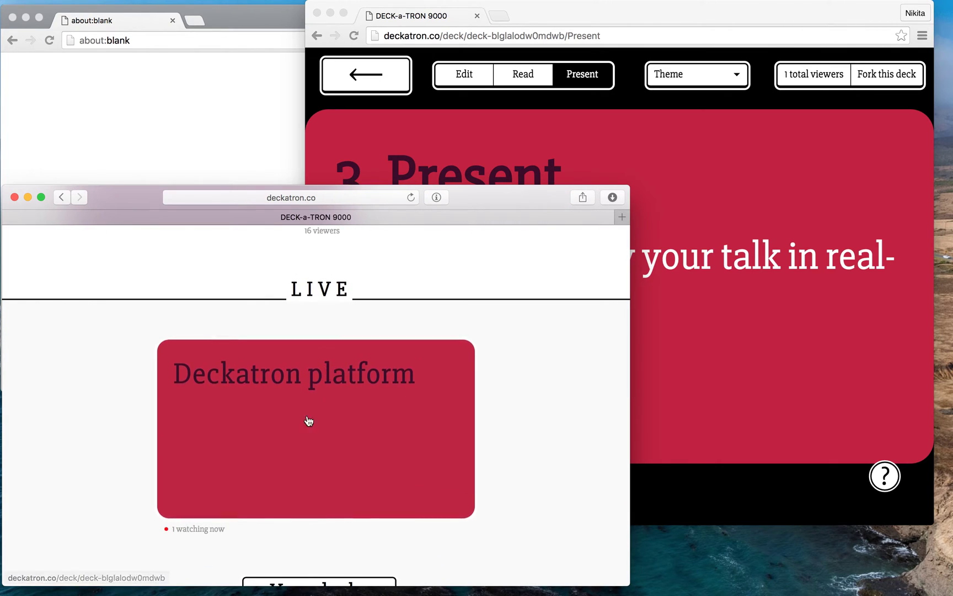
{"action": "scroll", "coordinate": [371, 432], "scroll_direction": "down", "scroll_amount": 2}
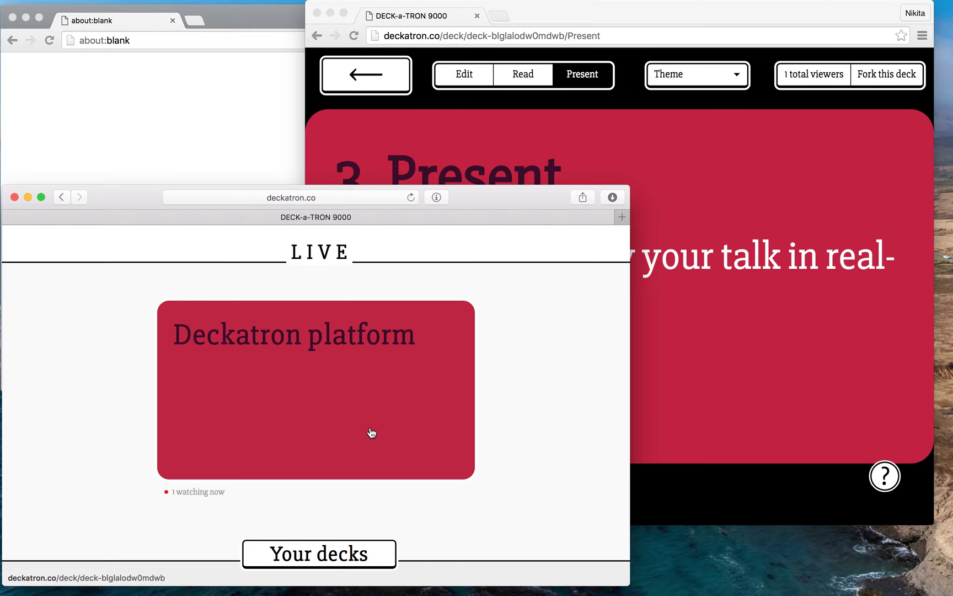
{"action": "left_click", "coordinate": [372, 432]}
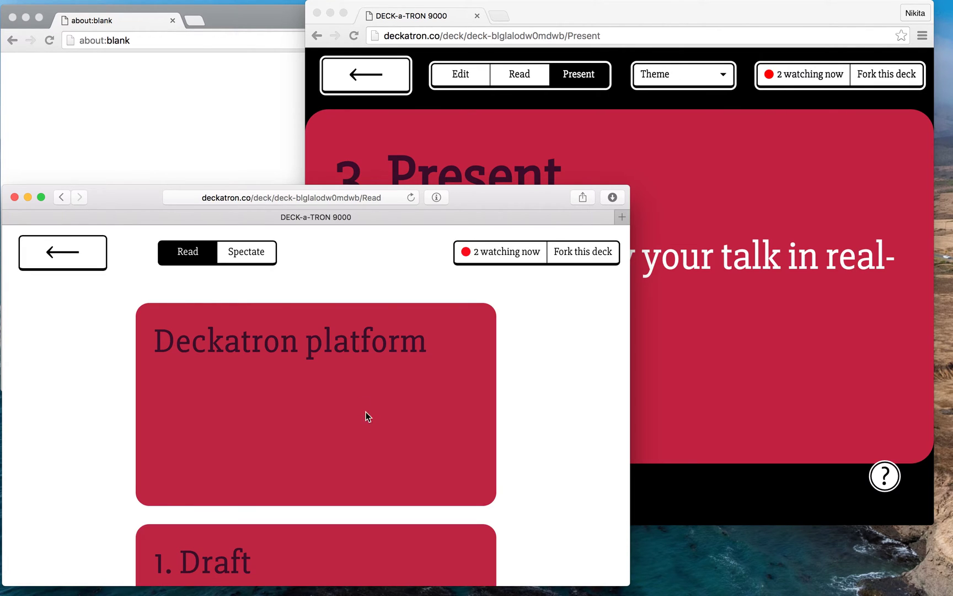
{"action": "left_click", "coordinate": [245, 253]}
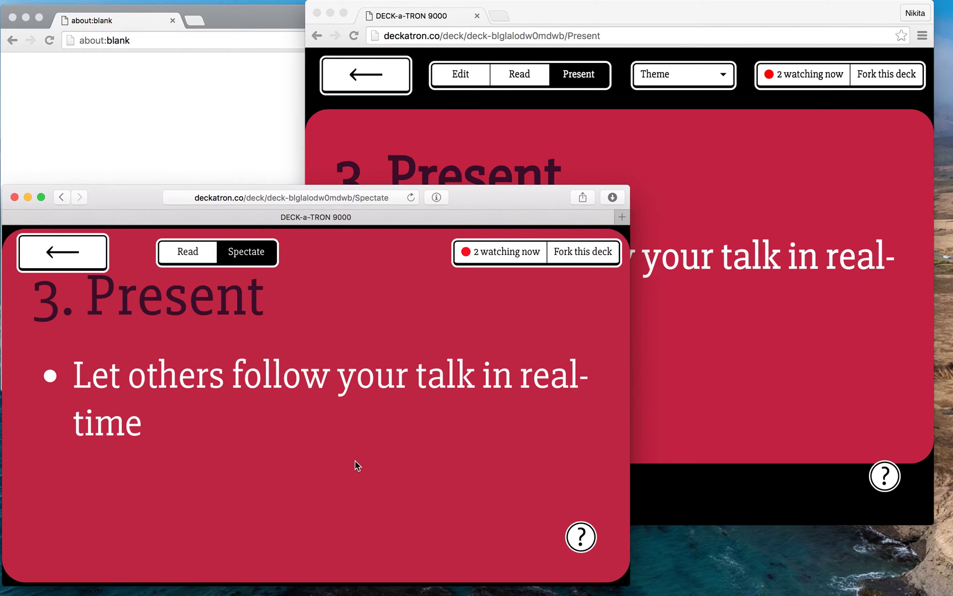
- In the presenter's window, go back one slide and forward again, and return to the Safari spectator window
{"action": "left_click", "coordinate": [753, 356]}
{"action": "key", "text": "Left"}
{"action": "key", "text": "Right"}
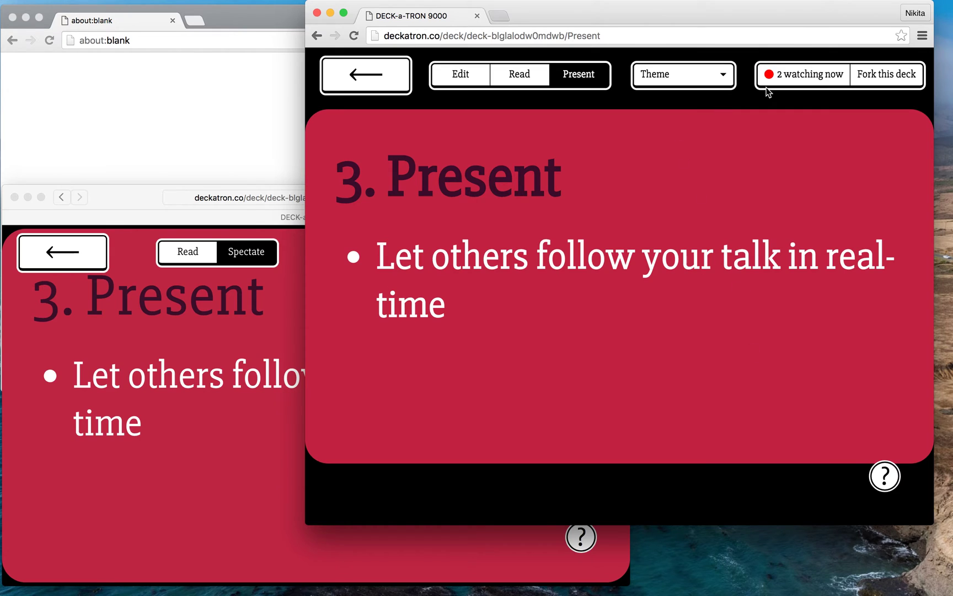
{"action": "left_click", "coordinate": [147, 377]}
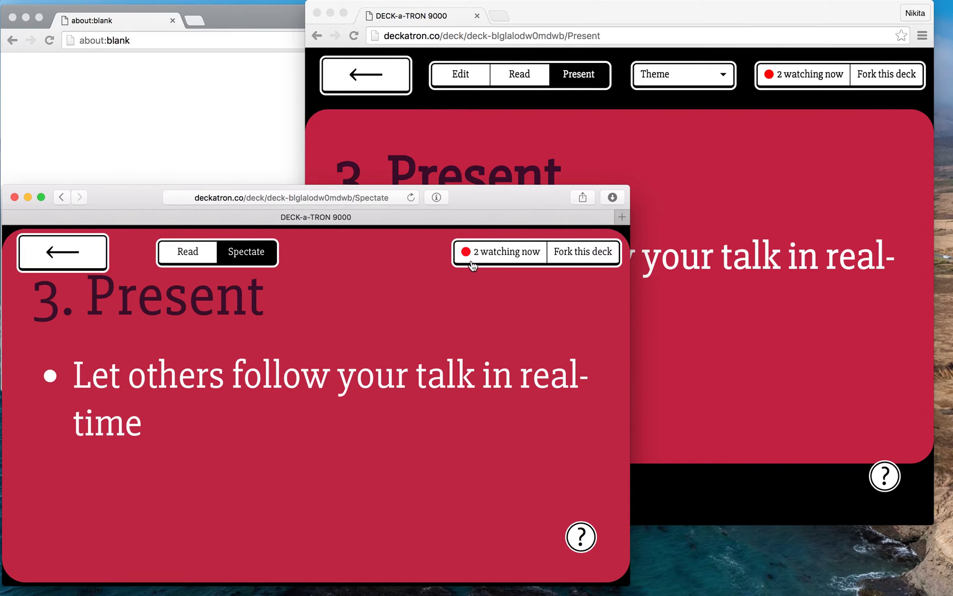
- In the blank incognito Chrome window, load deckatron.co and open the live "Deckatron platform" deck
{"action": "left_click", "coordinate": [189, 46]}
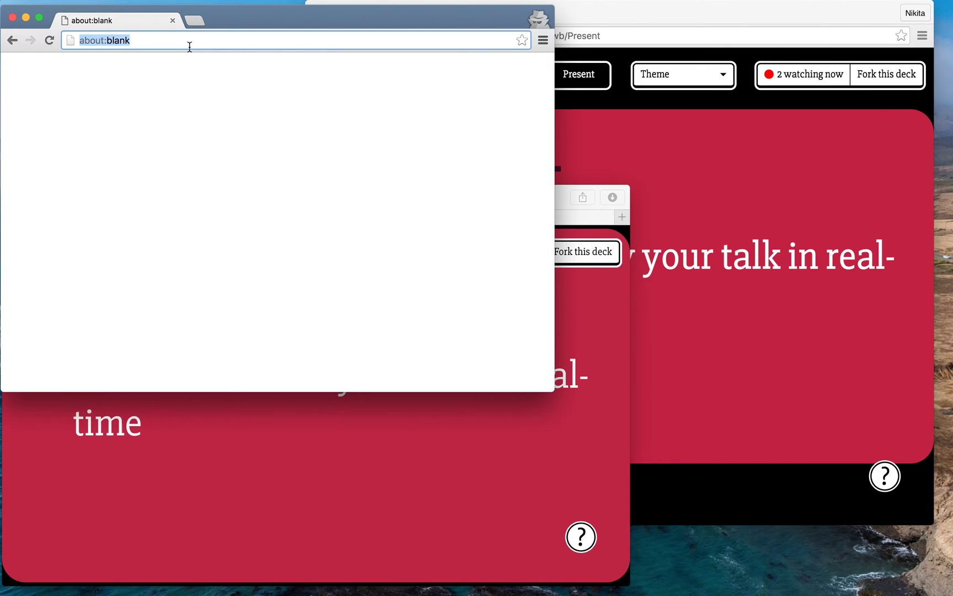
{"action": "type", "text": "deck"}
{"action": "key", "text": "Return"}
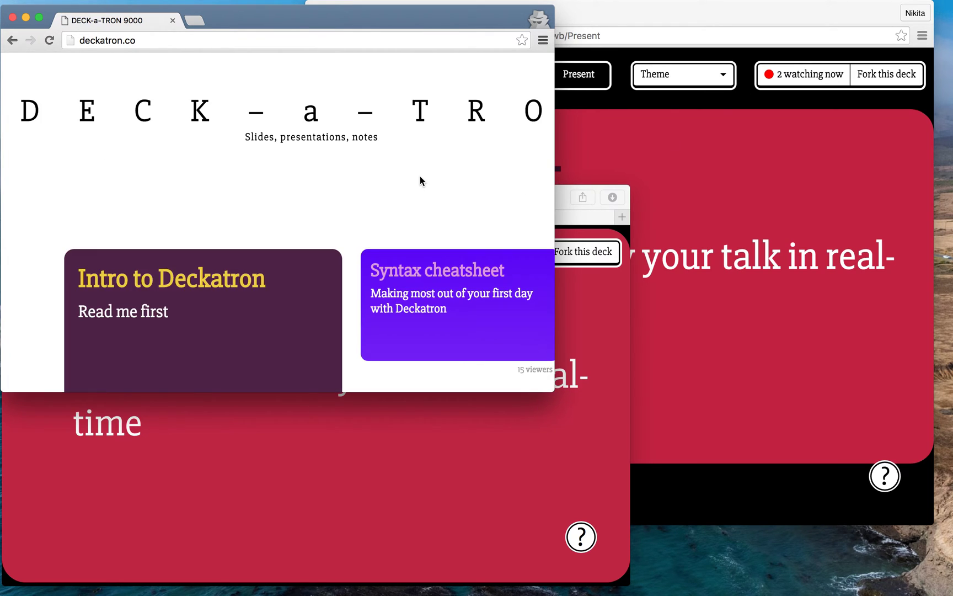
{"action": "scroll", "coordinate": [257, 197], "scroll_direction": "down", "scroll_amount": 5}
{"action": "left_click", "coordinate": [235, 236]}
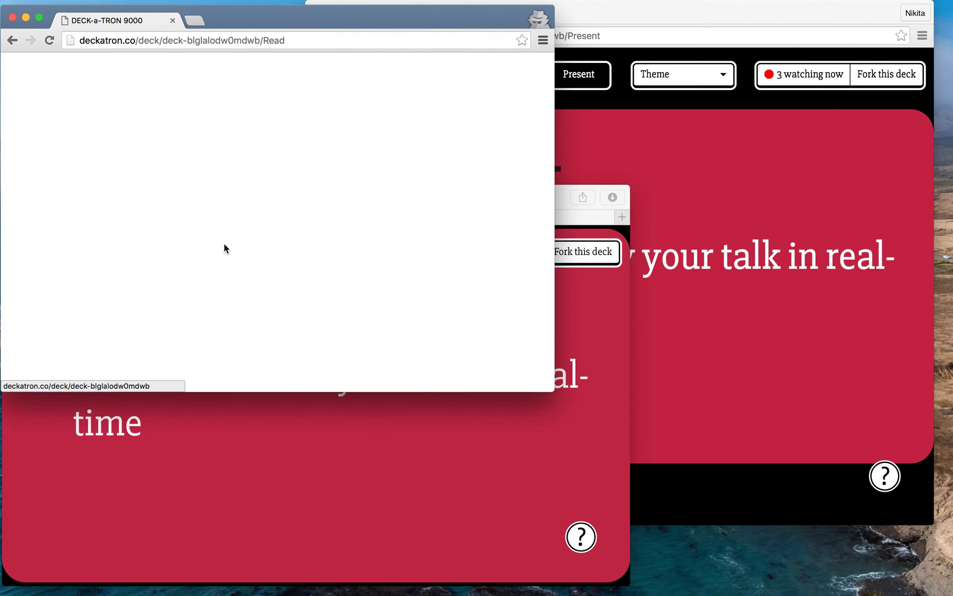
- Follow the deck in Spectate mode in the incognito window, bring the Safari spectator window forward, and return to the presenter's window
{"action": "left_click", "coordinate": [237, 88]}
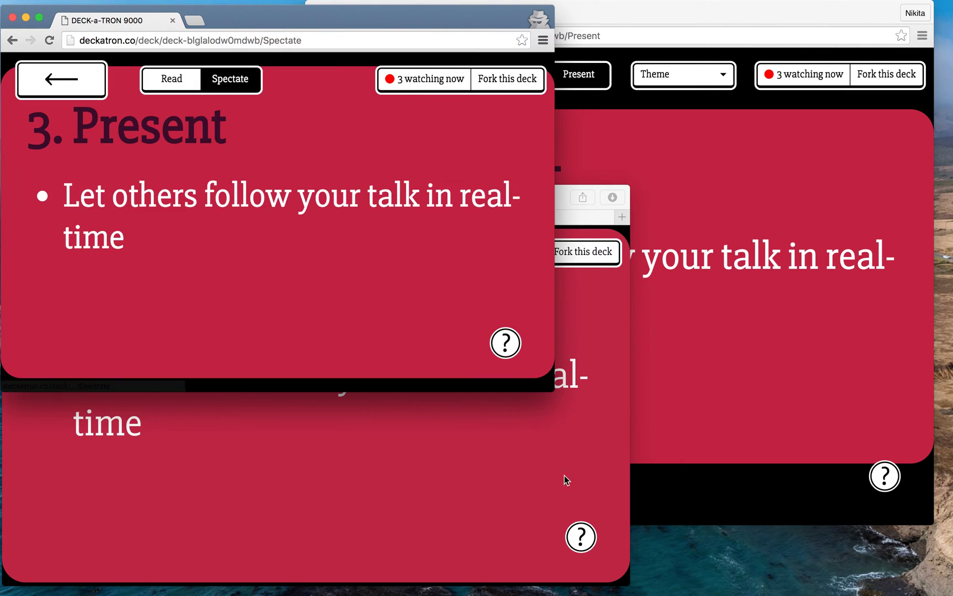
{"action": "left_click", "coordinate": [539, 520]}
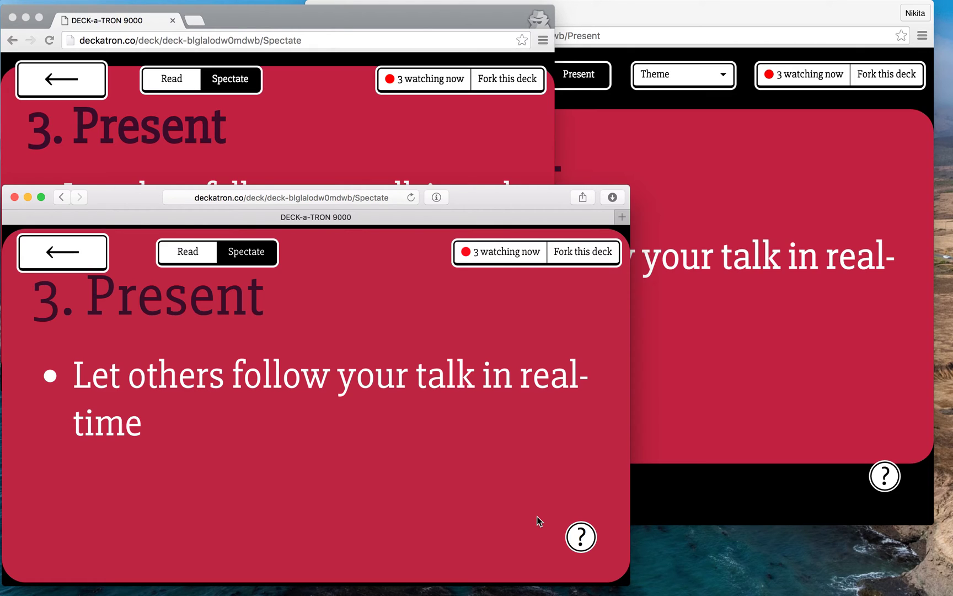
{"action": "left_click", "coordinate": [700, 410]}
- Move back and forth through the presented slides between "1. Draft" and "5. Publish", ending on "4. Collect feedback"
{"action": "key", "text": "Left"}
{"action": "key", "text": "Right"}
{"action": "key", "text": "Right"}
{"action": "key", "text": "Right"}
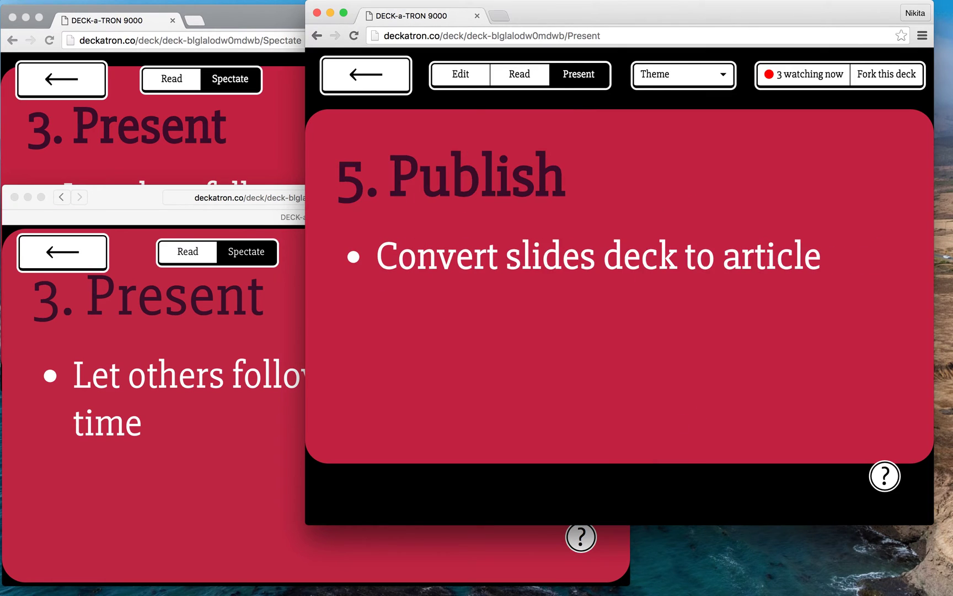
{"action": "key", "text": "Left"}
{"action": "key", "text": "Left"}
{"action": "key", "text": "Left"}
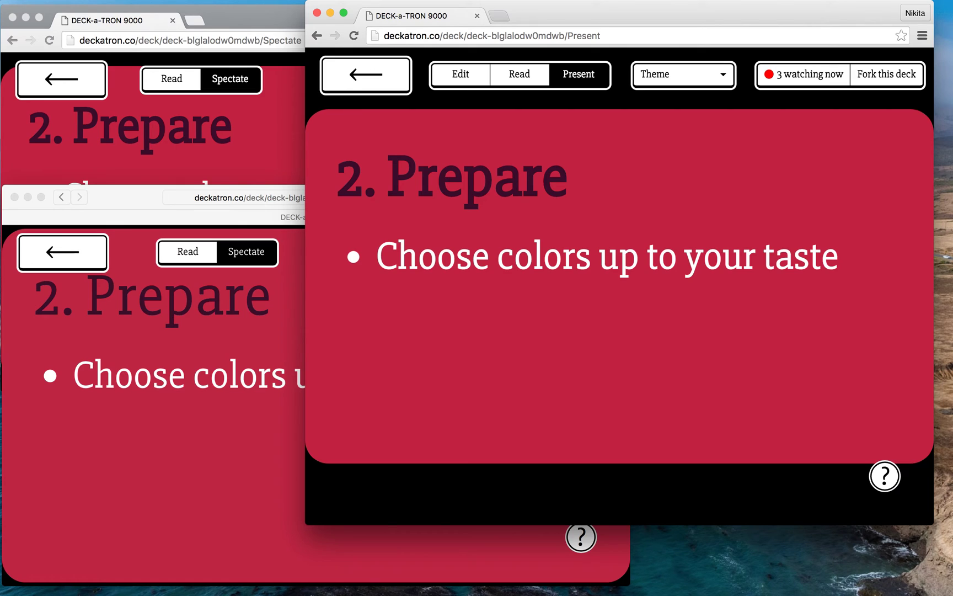
{"action": "key", "text": "Left"}
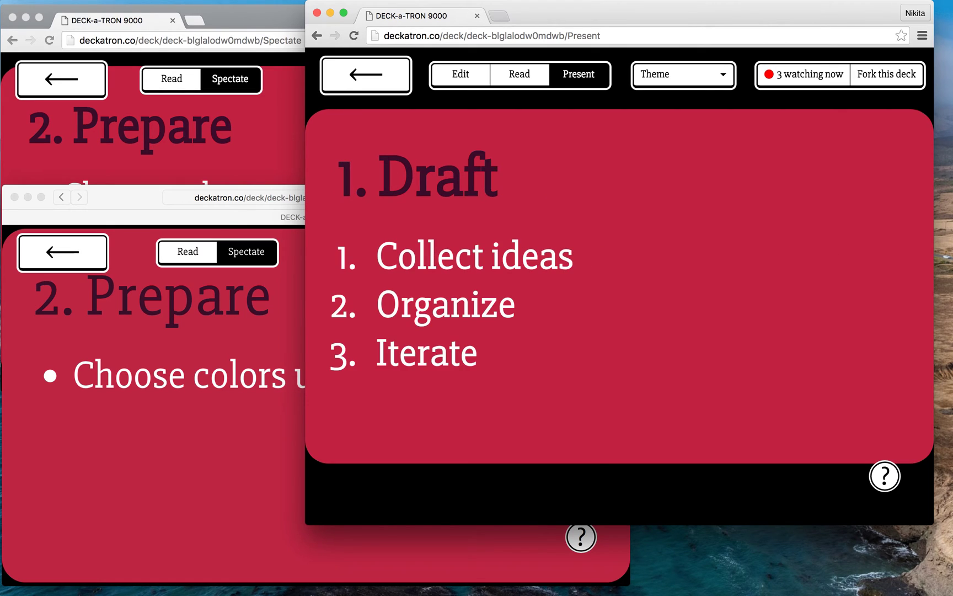
{"action": "key", "text": "Right"}
{"action": "key", "text": "Right"}
{"action": "key", "text": "Right"}
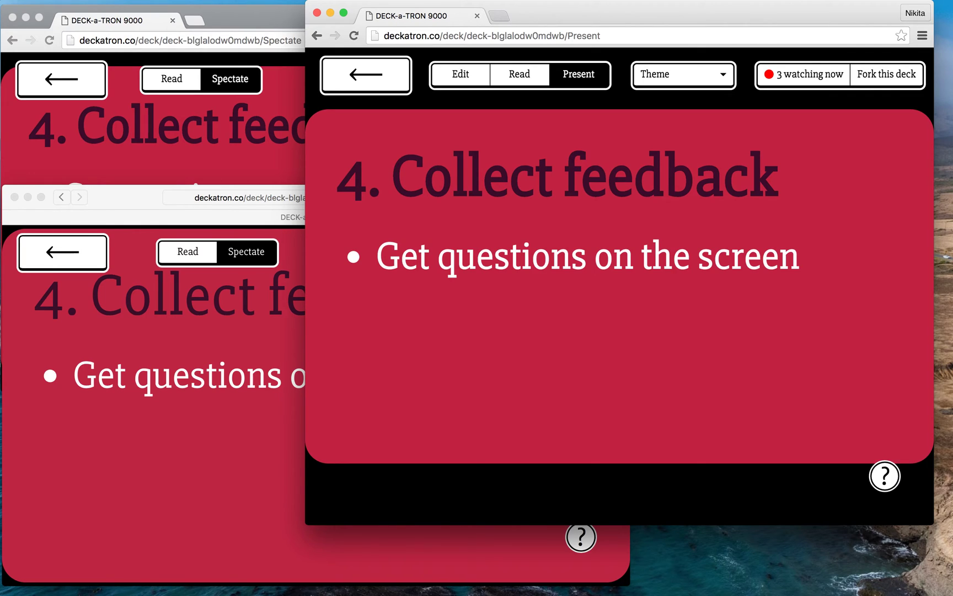
- Open the question box in the Safari spectator window and submit the question "How are you?"
{"action": "left_click", "coordinate": [144, 488]}
{"action": "left_click", "coordinate": [582, 543]}
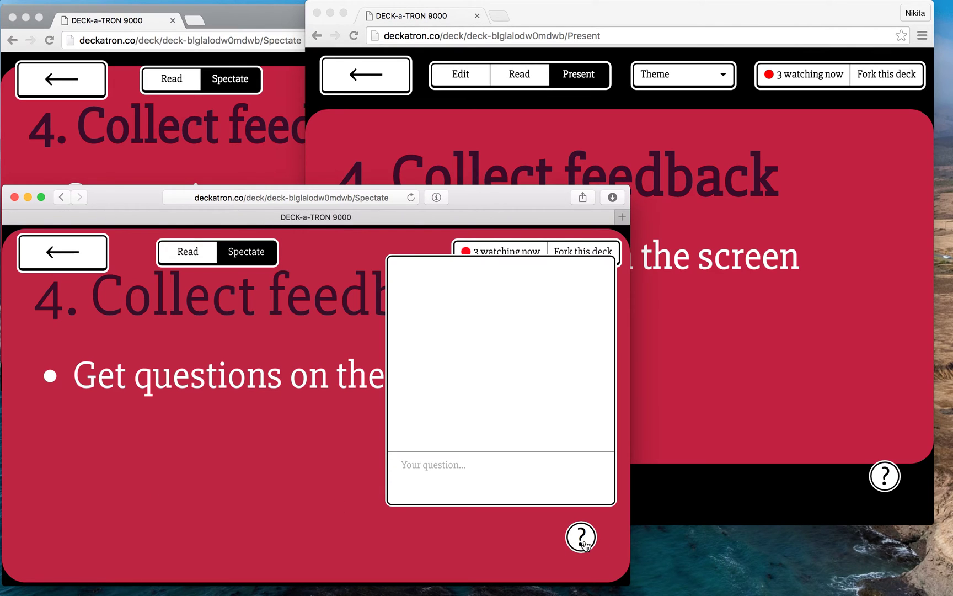
{"action": "left_click", "coordinate": [473, 482]}
{"action": "type", "text": "are you?"}
{"action": "key", "text": "Return"}
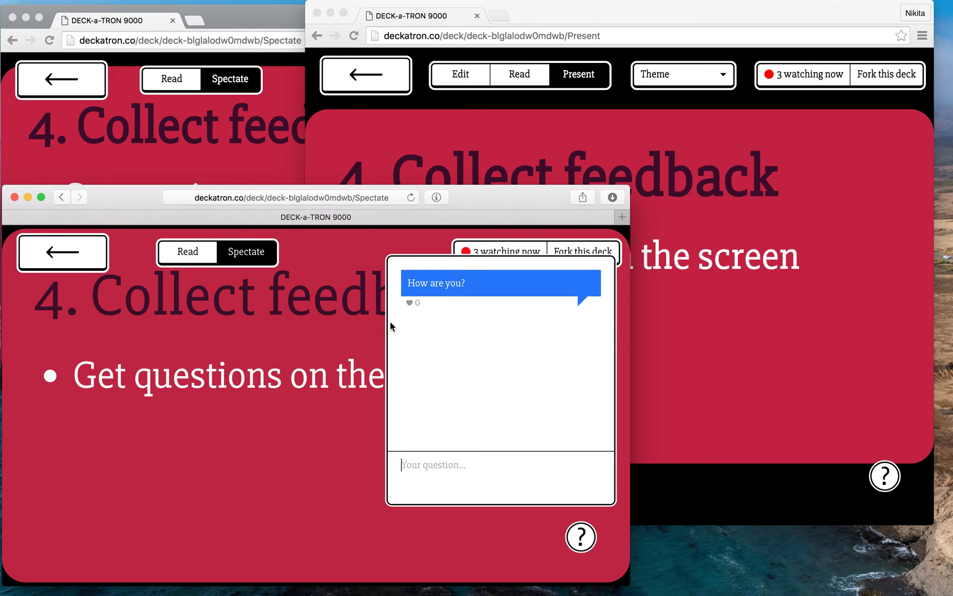
- Open the question box in the incognito spectator window, submit "Great, thanks!", and check the question list in Safari too
{"action": "left_click", "coordinate": [227, 148]}
{"action": "left_click", "coordinate": [505, 342]}
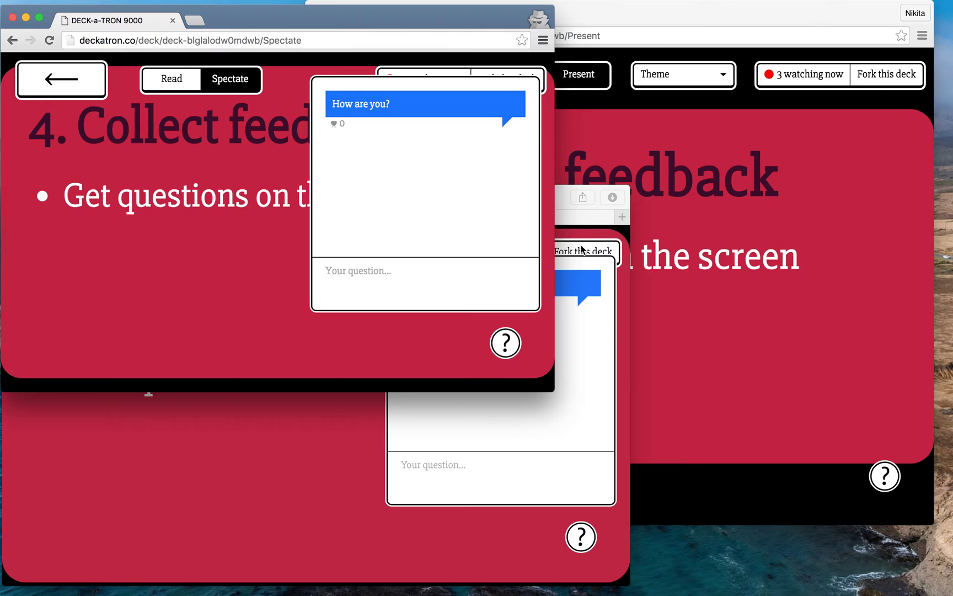
{"action": "left_click", "coordinate": [329, 263]}
{"action": "type", "text": "Great, thanks!"}
{"action": "key", "text": "Return"}
{"action": "left_click", "coordinate": [561, 432]}
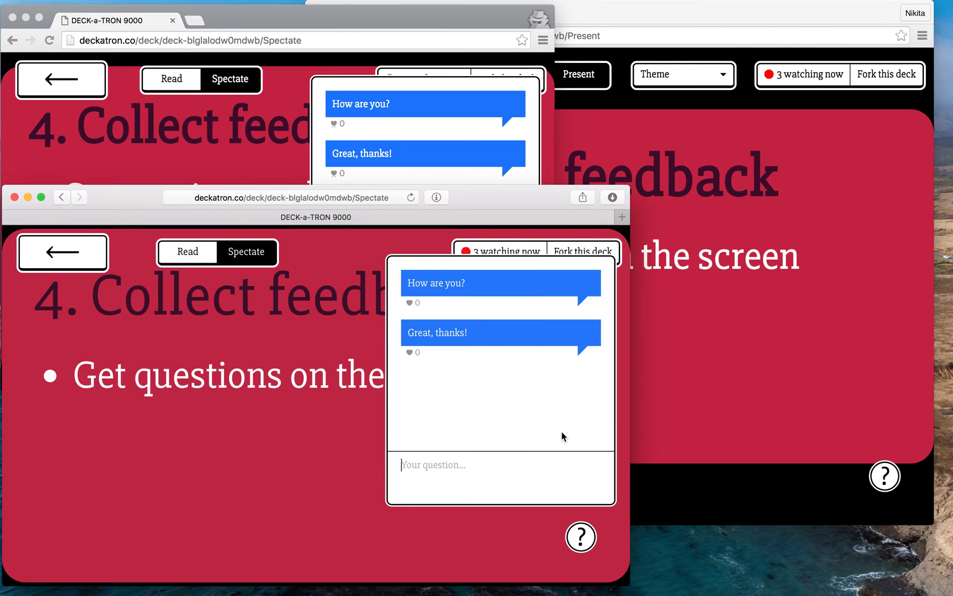
{"action": "left_click", "coordinate": [392, 143]}
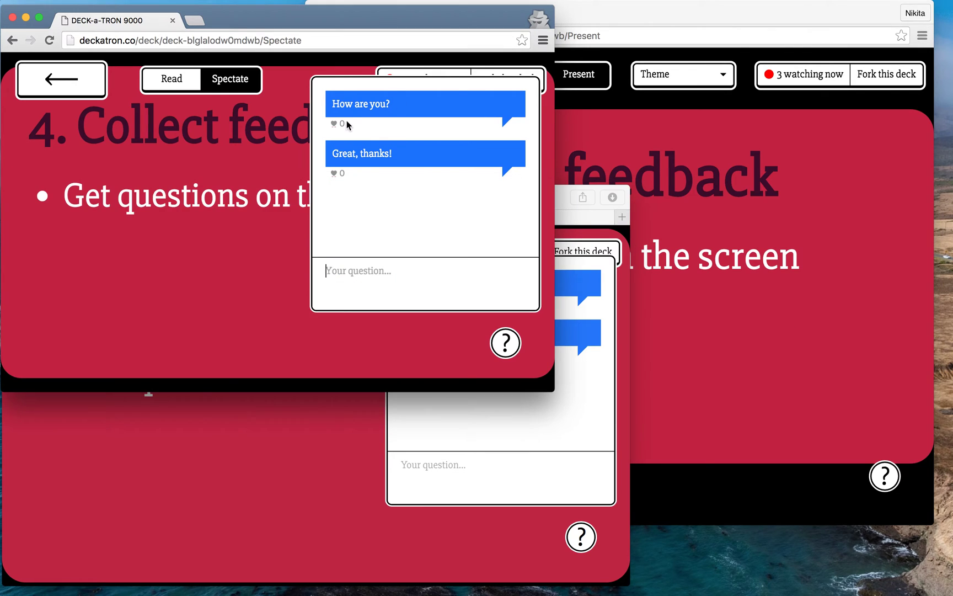
- In the presenter's window, advance to "6. Spread", display the audience questions screen, and bring the Safari spectator window forward to compare
{"action": "left_click", "coordinate": [847, 312]}
{"action": "key", "text": "Right"}
{"action": "key", "text": "Right"}
{"action": "key", "text": "q"}
{"action": "key", "text": "Escape"}
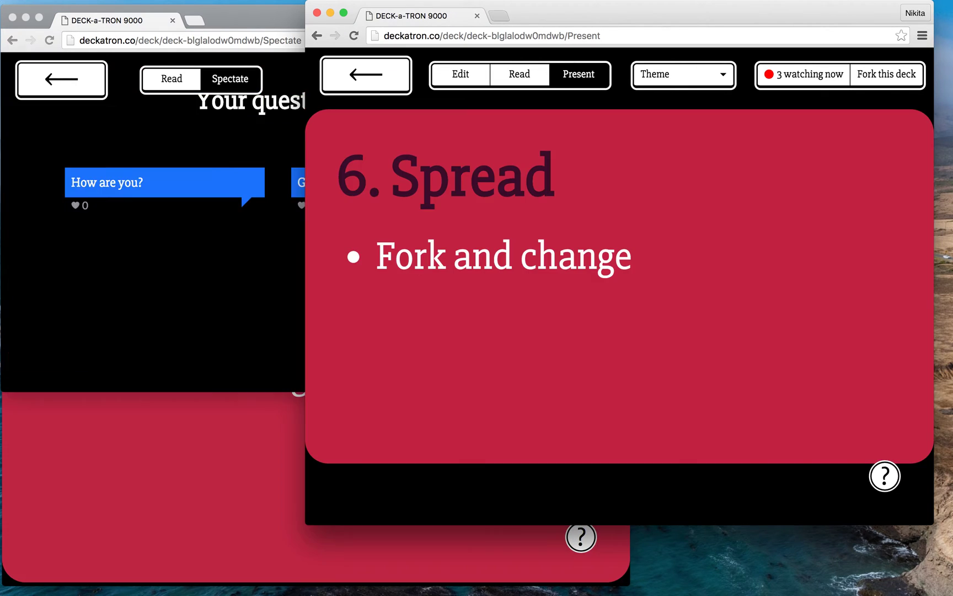
{"action": "key", "text": "q"}
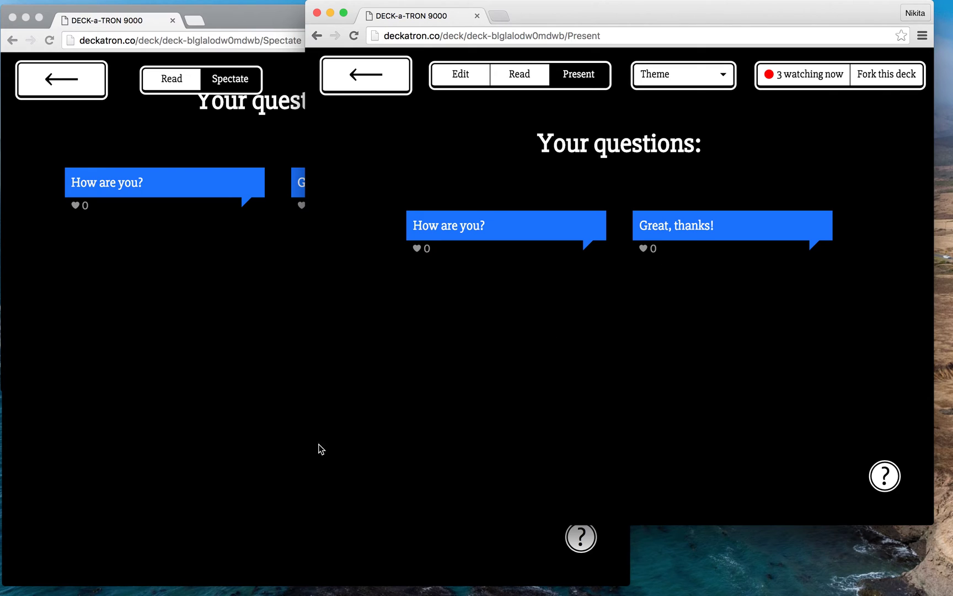
{"action": "left_click", "coordinate": [128, 449]}
{"action": "left_click", "coordinate": [712, 317]}
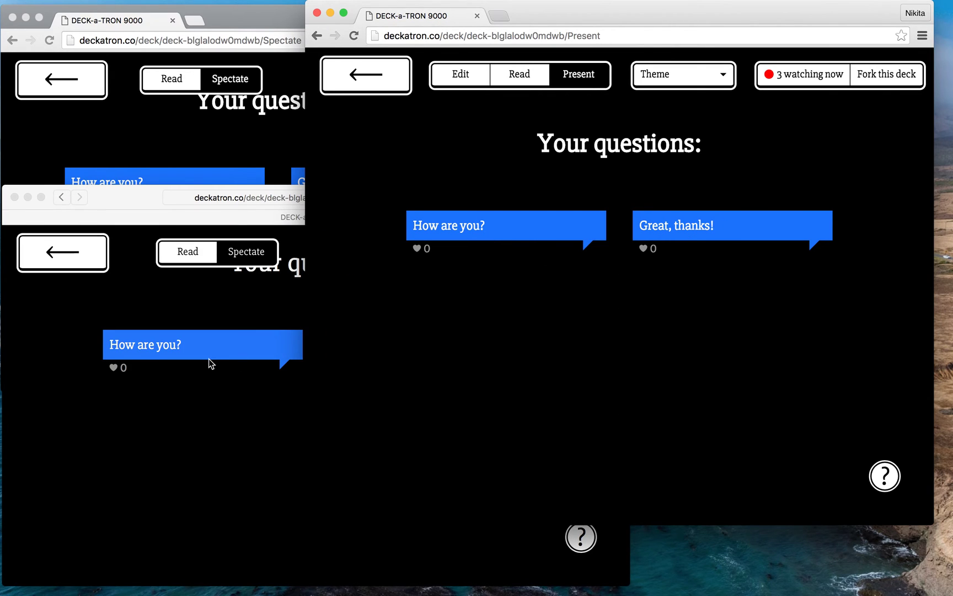
- Upvote the question "Great, thanks!" in both the incognito and Safari spectator windows, and return to the presenter's window
{"action": "left_click", "coordinate": [203, 152]}
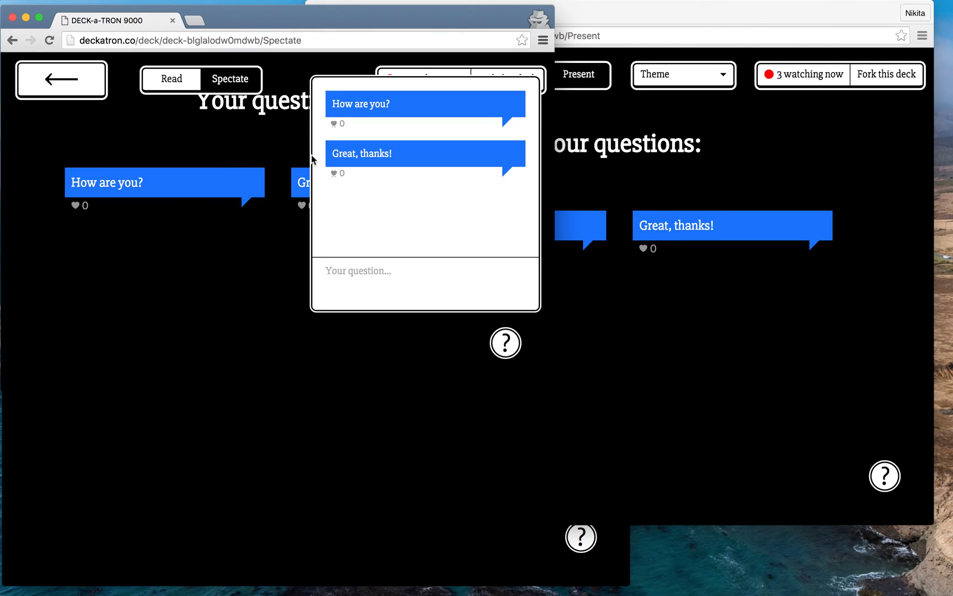
{"action": "left_click", "coordinate": [337, 175]}
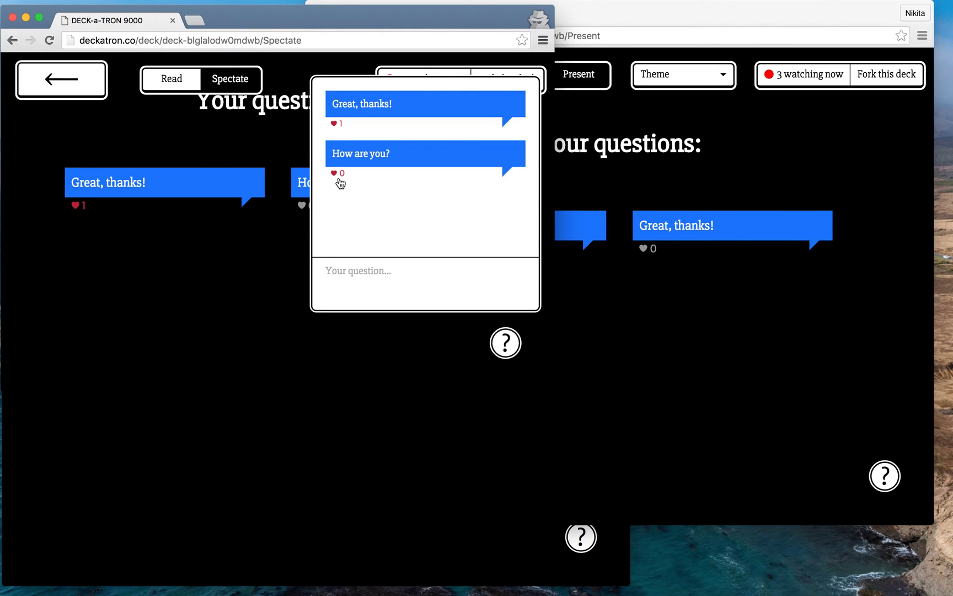
{"action": "left_click", "coordinate": [357, 528]}
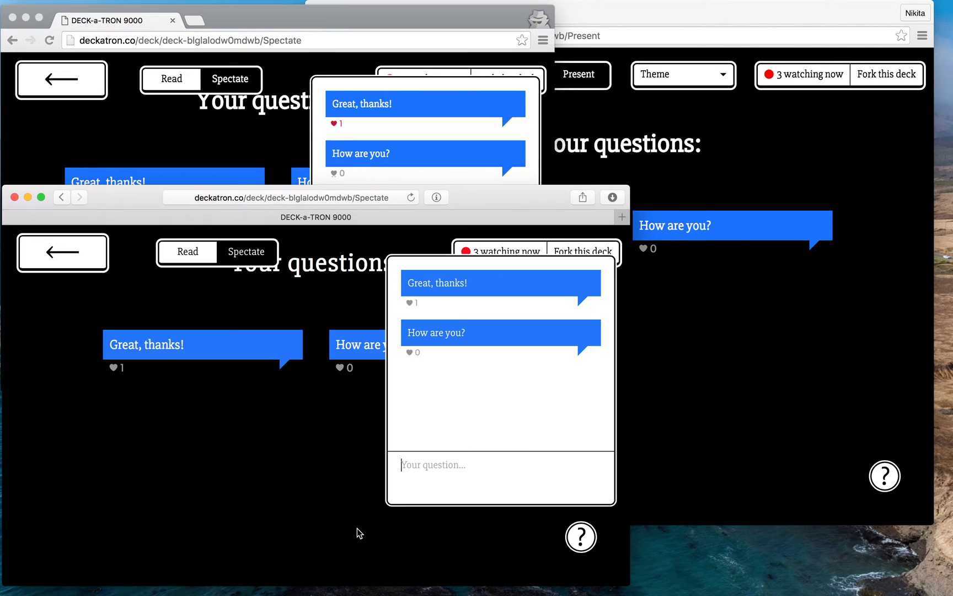
{"action": "left_click", "coordinate": [411, 303]}
{"action": "left_click", "coordinate": [806, 373]}
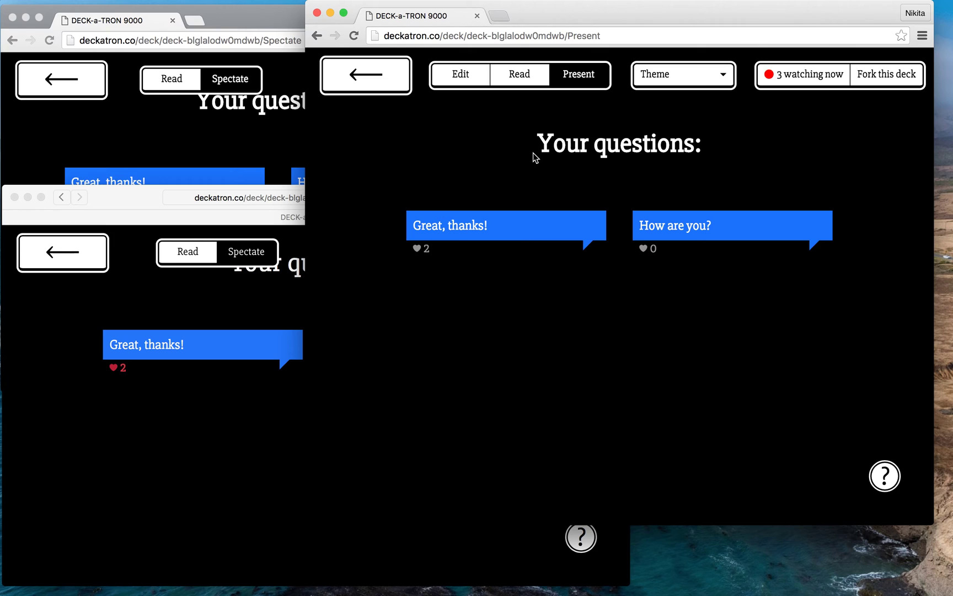
- Show the deck in Read mode and look through its slides and the explanatory text under "5. Publish"
{"action": "left_click", "coordinate": [517, 75]}
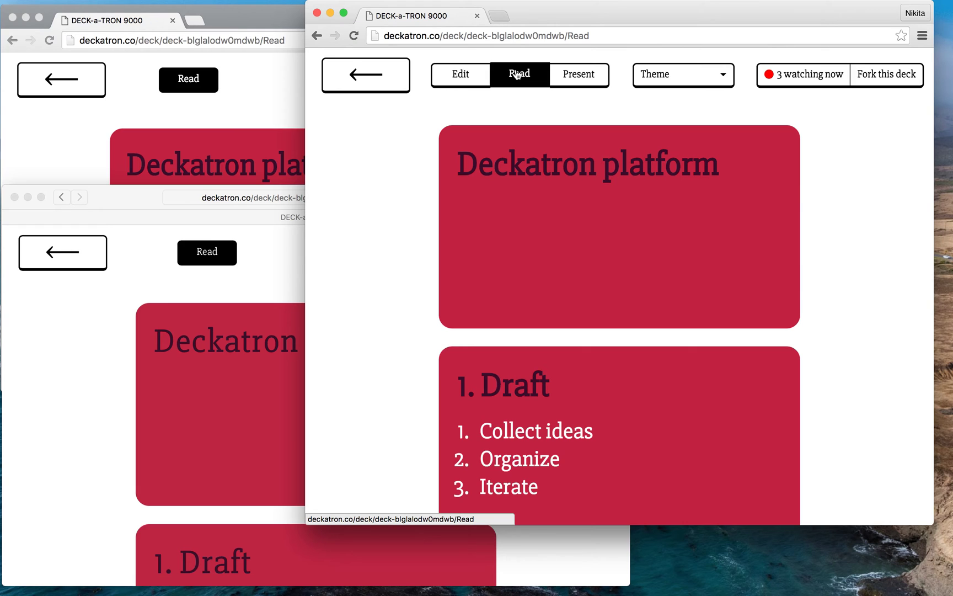
{"action": "scroll", "coordinate": [472, 265], "scroll_direction": "down", "scroll_amount": 15}
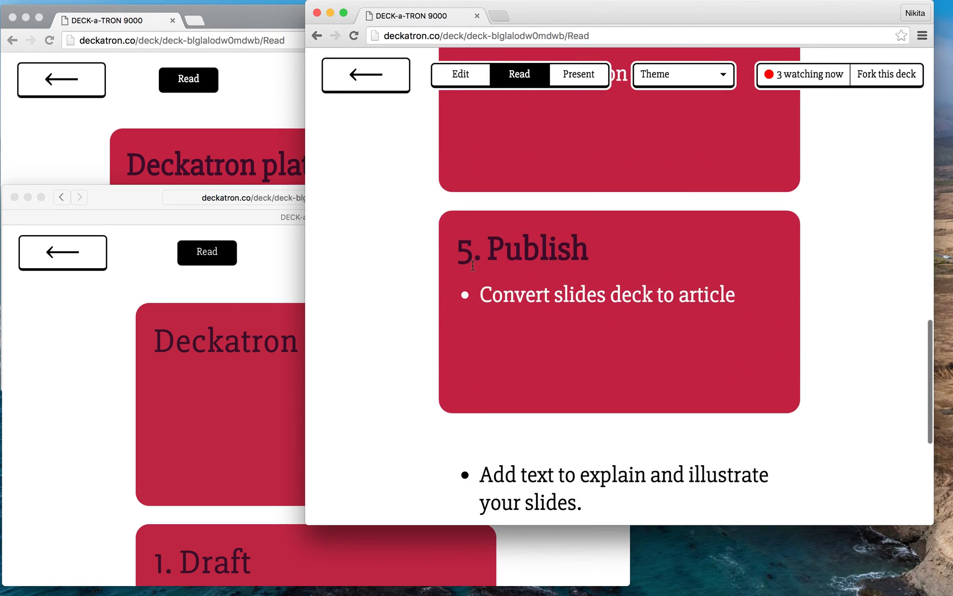
{"action": "scroll", "coordinate": [472, 265], "scroll_direction": "down", "scroll_amount": 3}
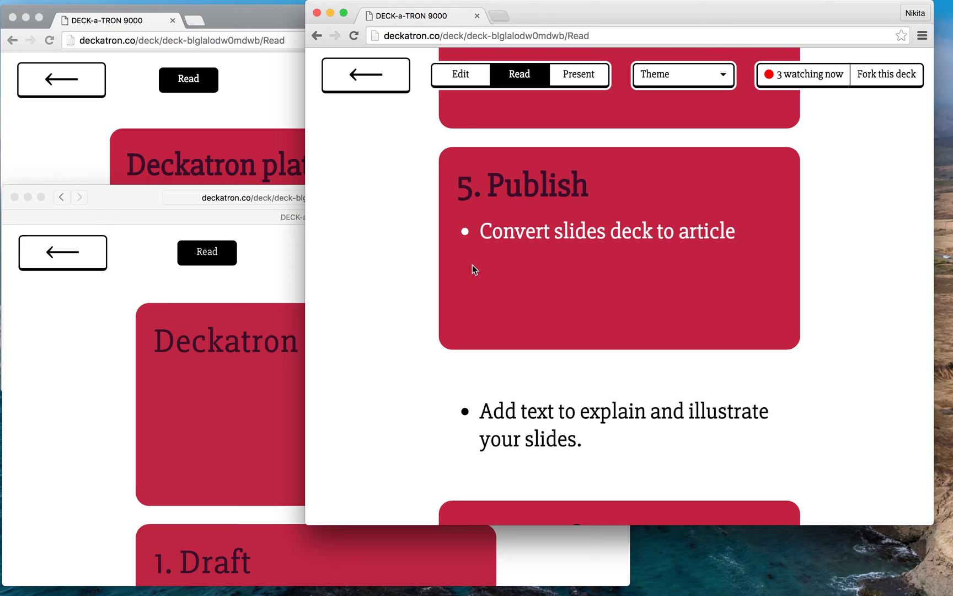
{"action": "scroll", "coordinate": [472, 266], "scroll_direction": "up", "scroll_amount": 15}
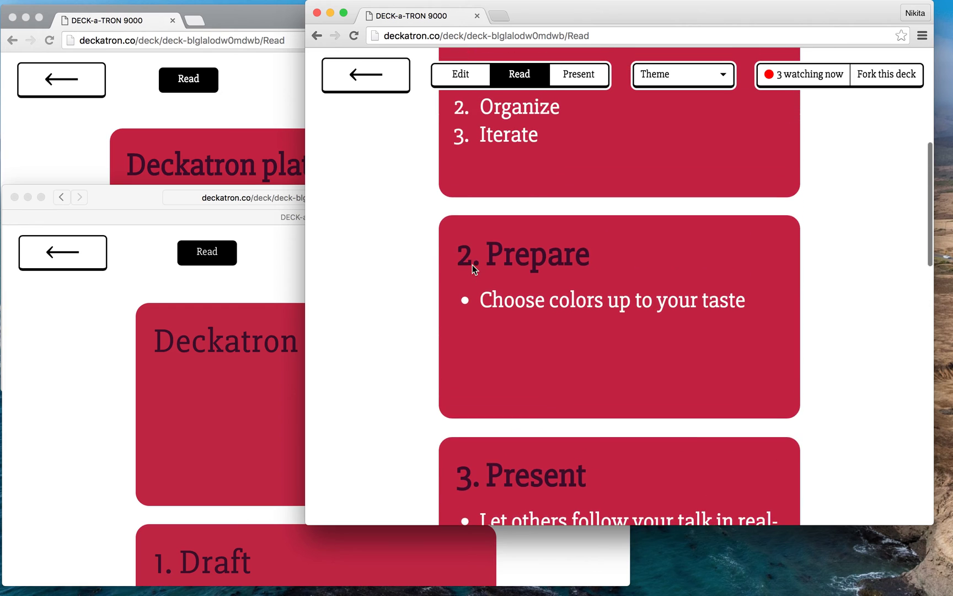
{"action": "scroll", "coordinate": [472, 265], "scroll_direction": "up", "scroll_amount": 3}
{"action": "scroll", "coordinate": [472, 266], "scroll_direction": "down", "scroll_amount": 15}
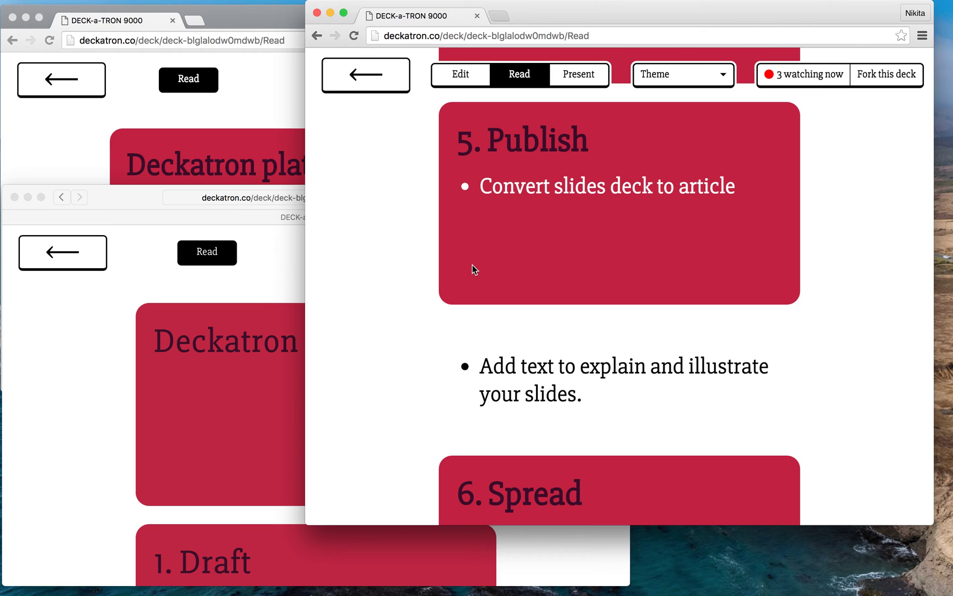
- Open the deck for editing and highlight the "5. Publish" Markdown, especially the "---" separator and the explanatory text below it
{"action": "left_click", "coordinate": [461, 73]}
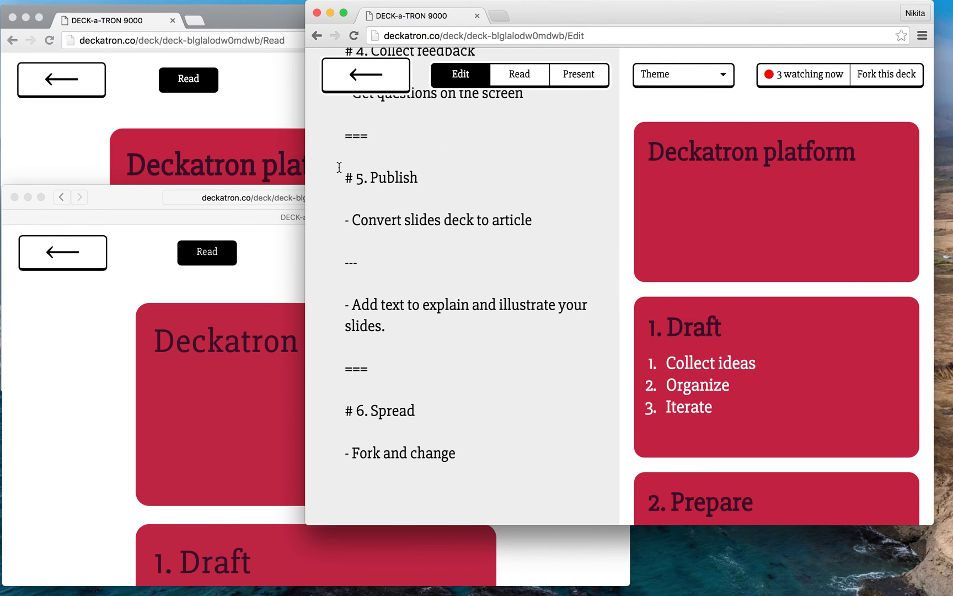
{"action": "left_click_drag", "start_coordinate": [339, 168], "coordinate": [421, 326]}
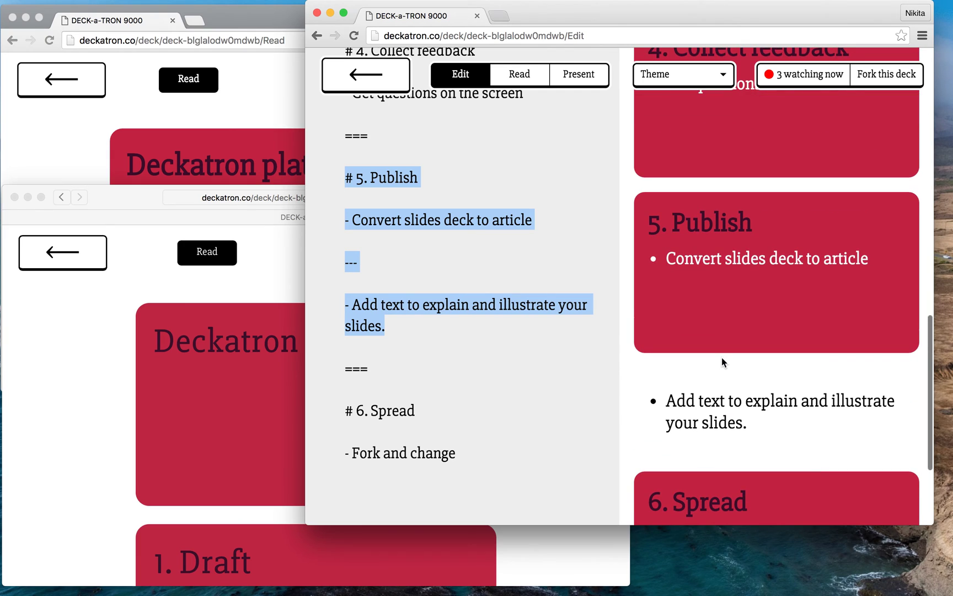
{"action": "left_click", "coordinate": [353, 304]}
{"action": "left_click_drag", "start_coordinate": [333, 261], "coordinate": [405, 337]}
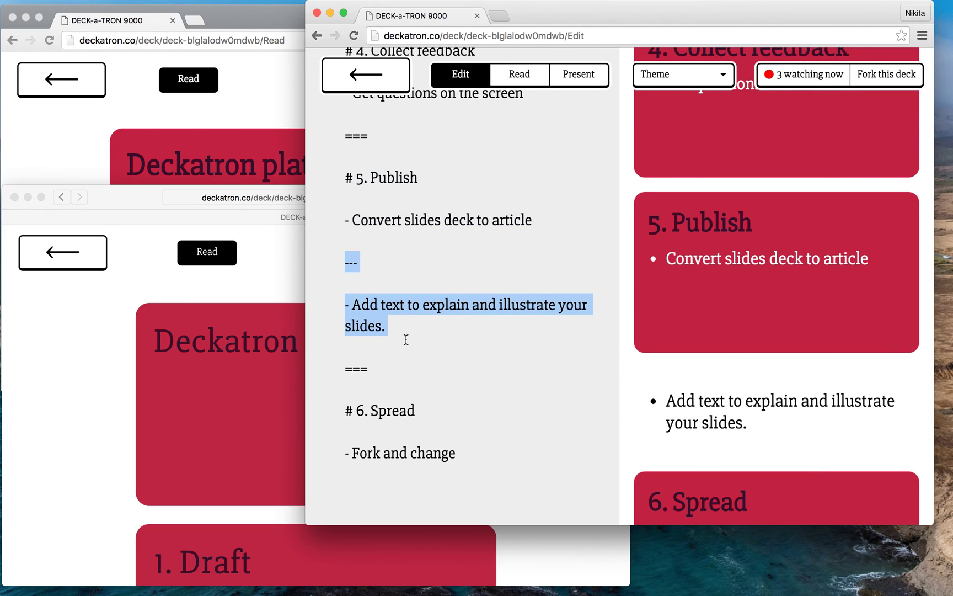
- Return the deck to Read mode and view its end, down to the "6. Spread" slide
{"action": "left_click", "coordinate": [519, 74]}
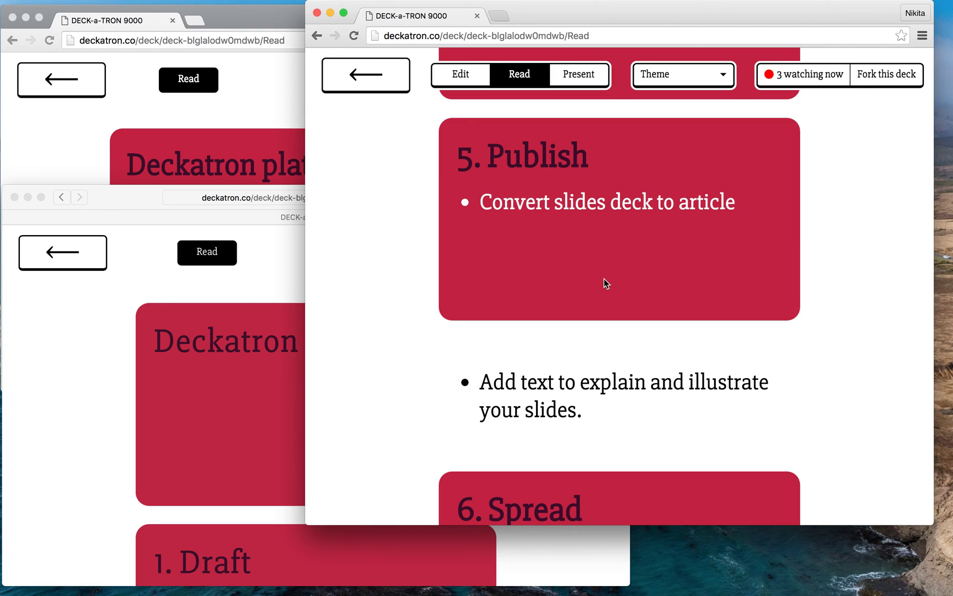
{"action": "scroll", "coordinate": [604, 280], "scroll_direction": "down", "scroll_amount": 5}
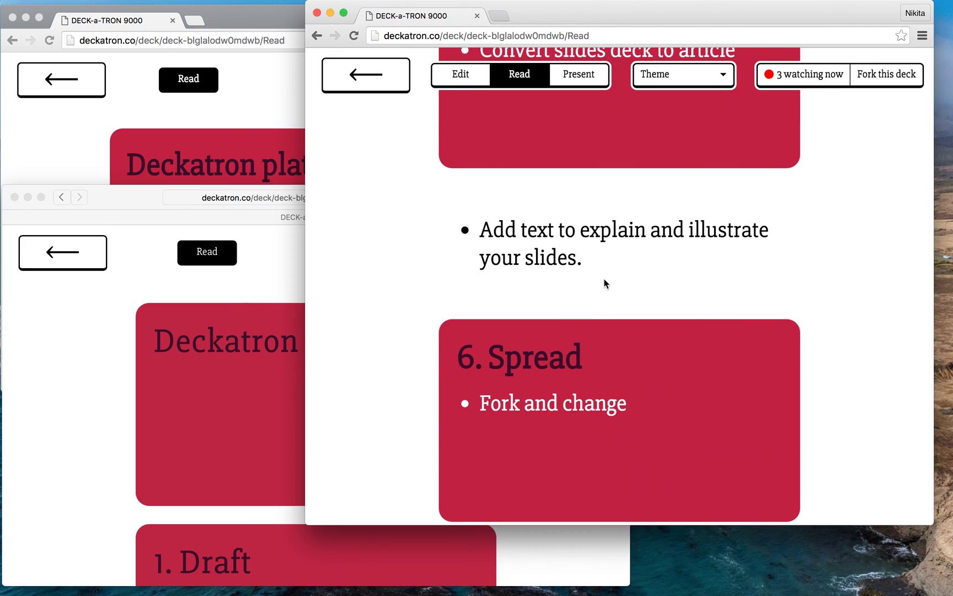
{"action": "scroll", "coordinate": [604, 281], "scroll_direction": "down", "scroll_amount": 2}
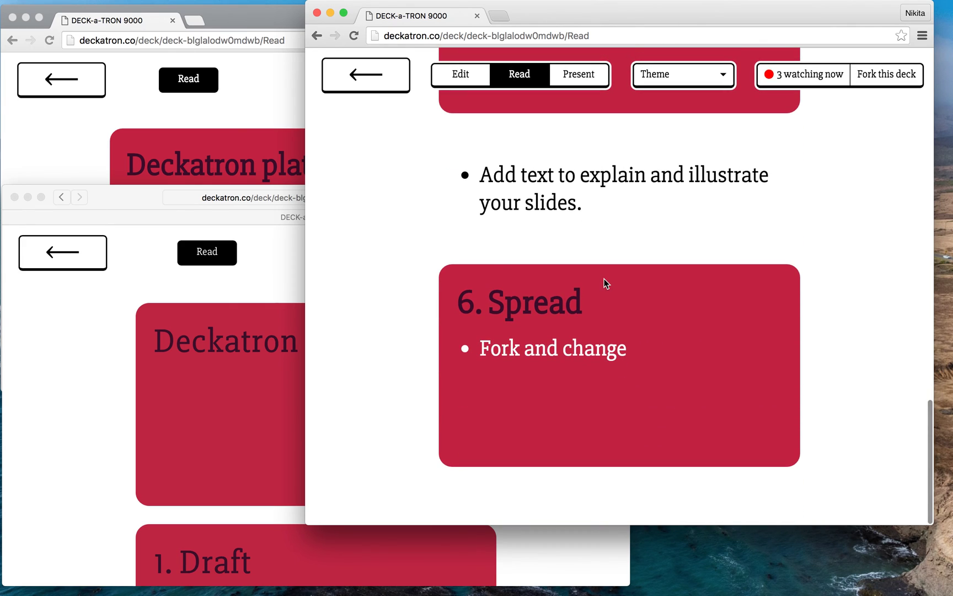
- Bring the Safari window forward, move it slightly inward, read to the deck's last slide, and fork the deck
{"action": "left_click", "coordinate": [117, 199]}
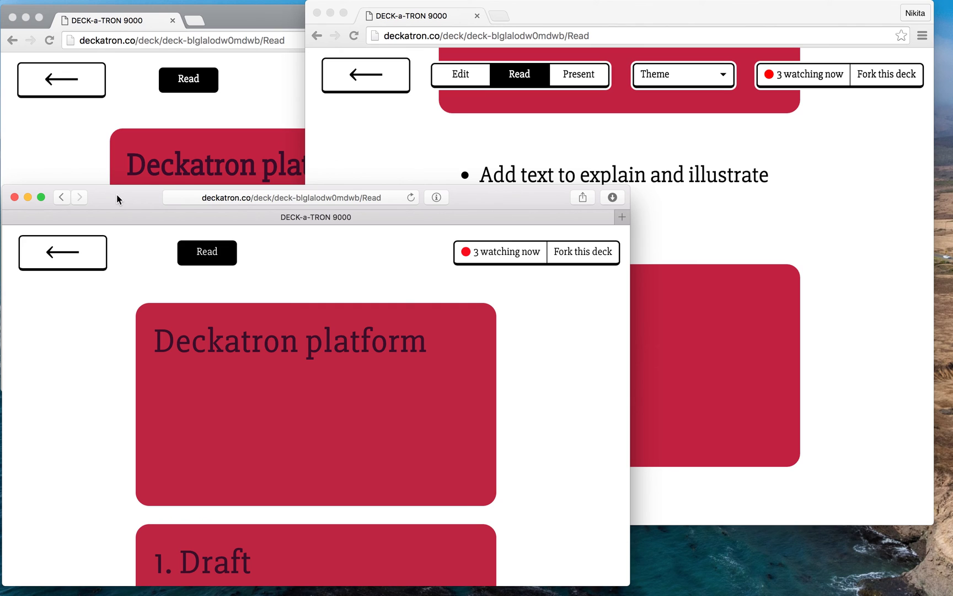
{"action": "left_click_drag", "start_coordinate": [117, 195], "coordinate": [148, 176]}
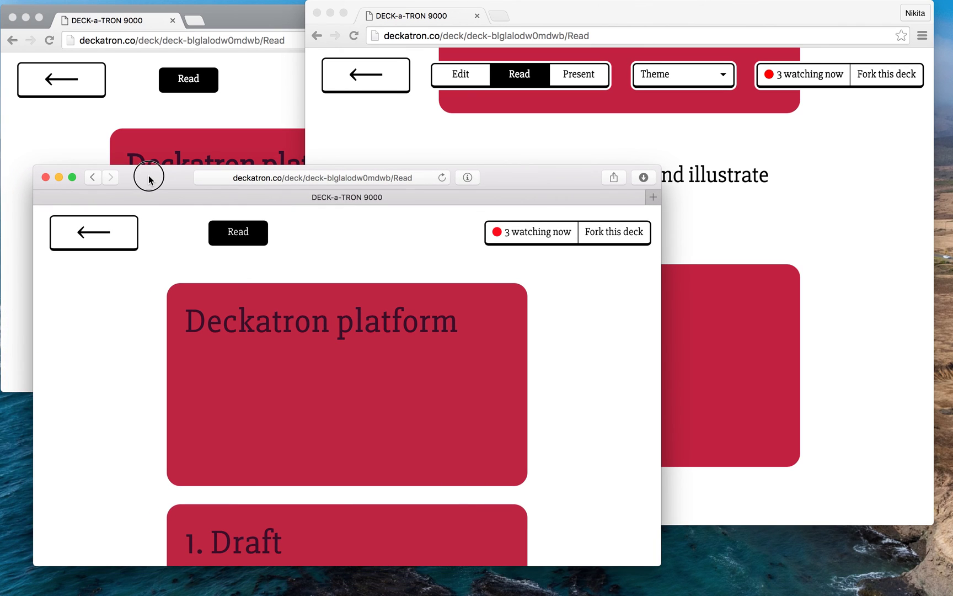
{"action": "scroll", "coordinate": [336, 415], "scroll_direction": "down", "scroll_amount": 15}
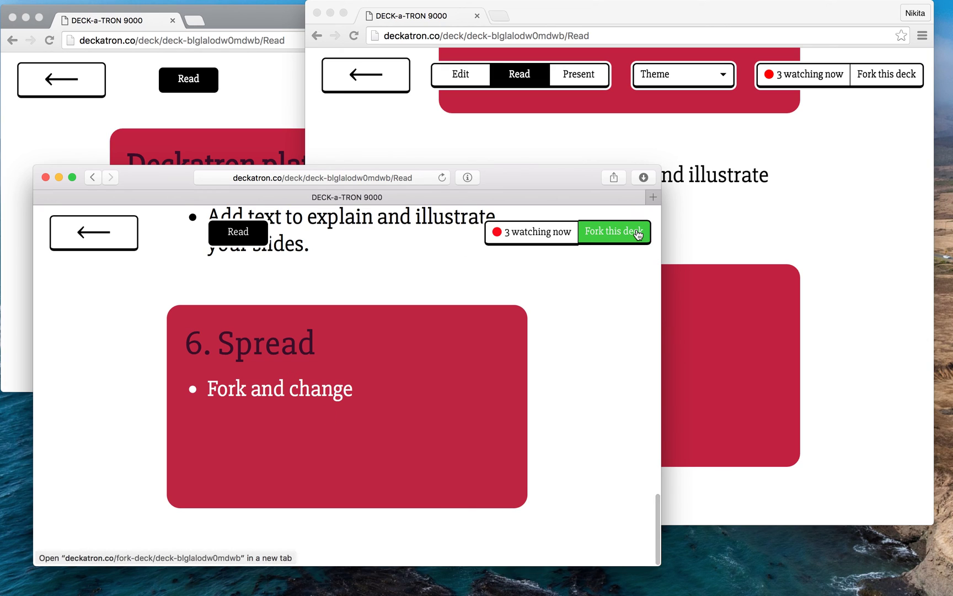
{"action": "left_click", "coordinate": [612, 237]}
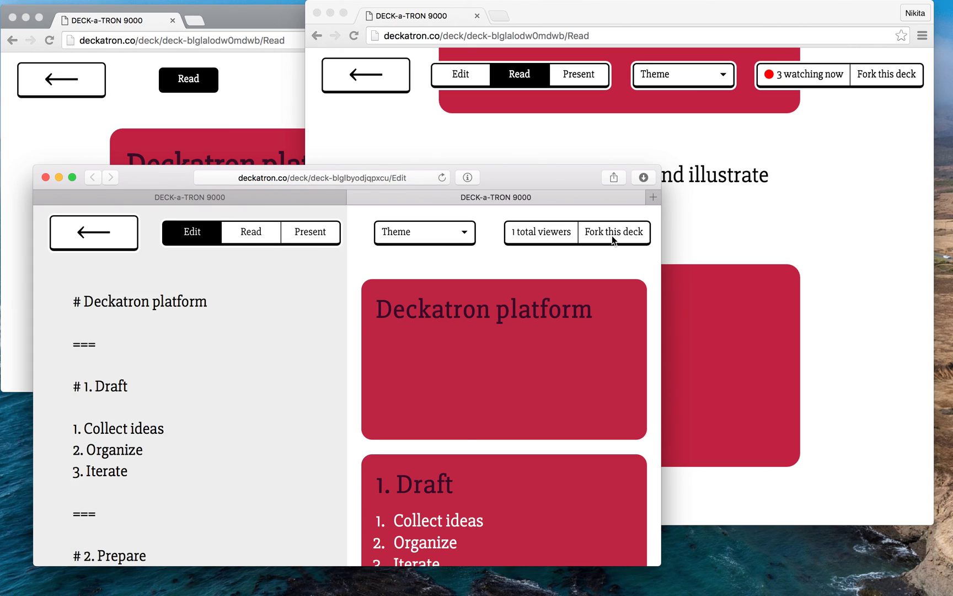
- Change the forked deck's title heading to "Deckatron as a service"
{"action": "double_click", "coordinate": [160, 301]}
{"action": "key", "text": "BackSpace"}
{"action": "type", "text": "a"}
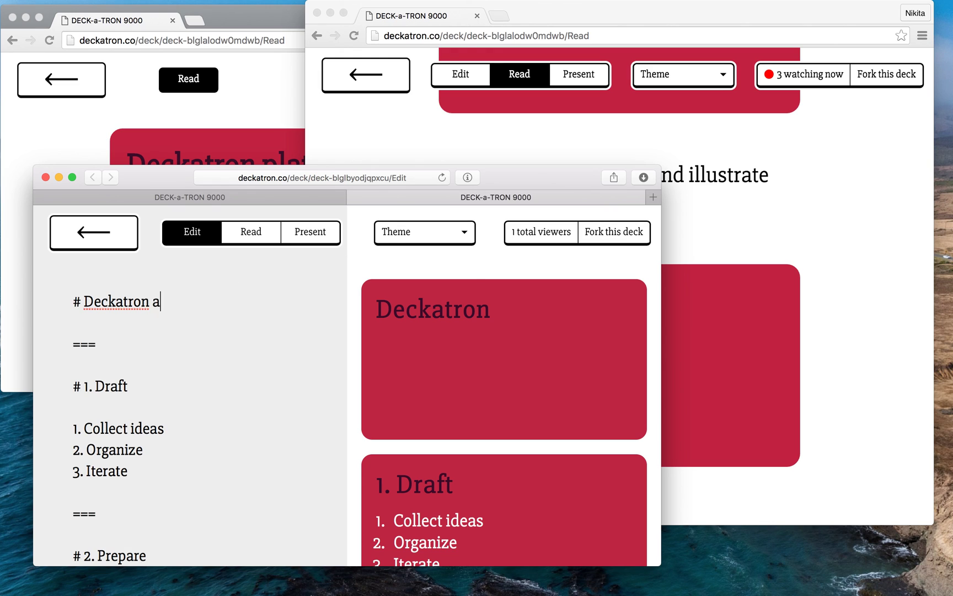
{"action": "type", "text": "s a service"}
- Try the Blue Purple theme on the forked deck and replace it with the lilac-to-blue gradient theme below Cardinal
{"action": "left_click", "coordinate": [397, 234]}
{"action": "left_click", "coordinate": [343, 318]}
{"action": "left_click", "coordinate": [479, 252]}
{"action": "left_click", "coordinate": [472, 242]}
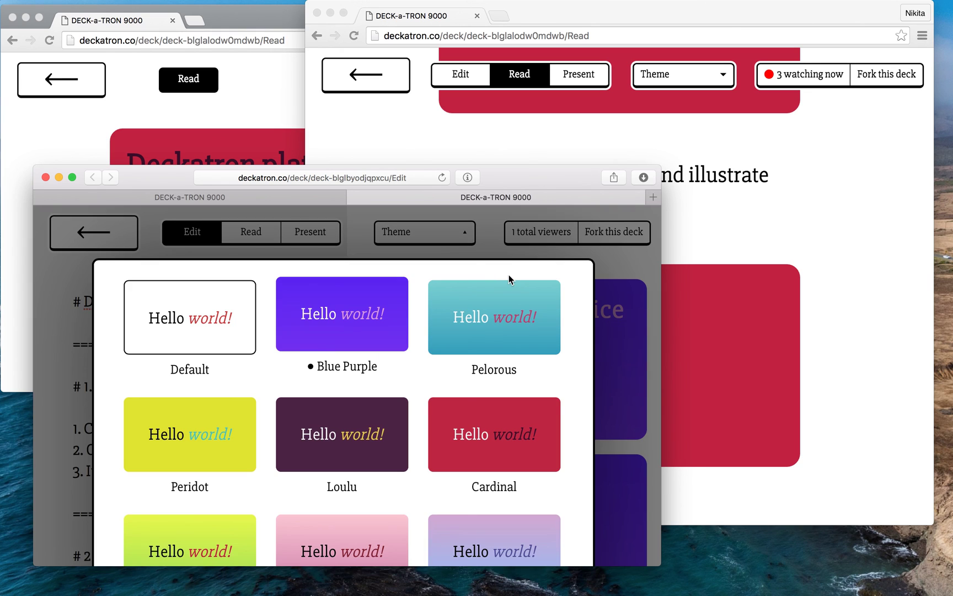
{"action": "left_click", "coordinate": [463, 539]}
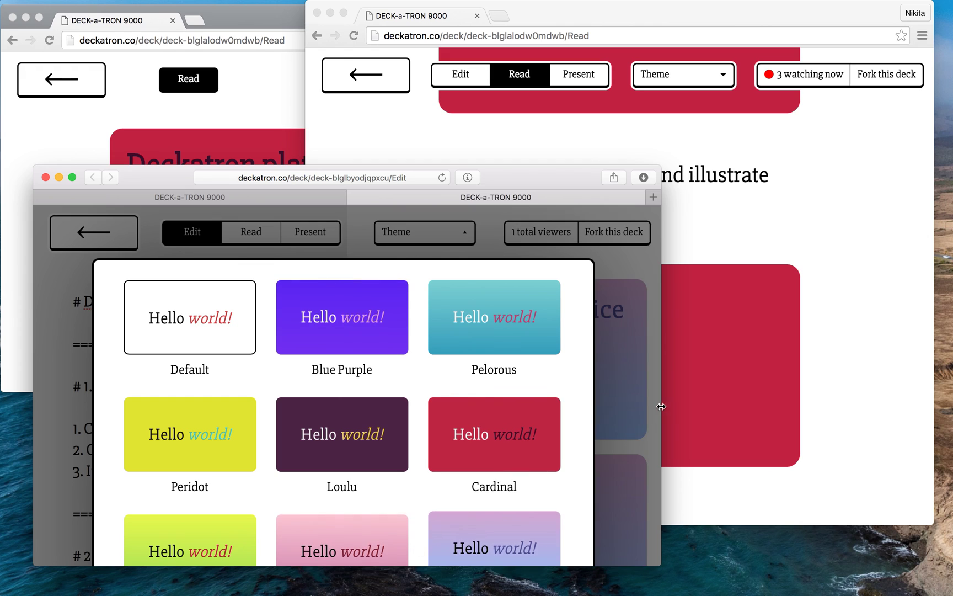
{"action": "left_click", "coordinate": [623, 418]}
- Preview the forked deck in Present and Read modes, and return it to Edit mode
{"action": "left_click", "coordinate": [297, 232]}
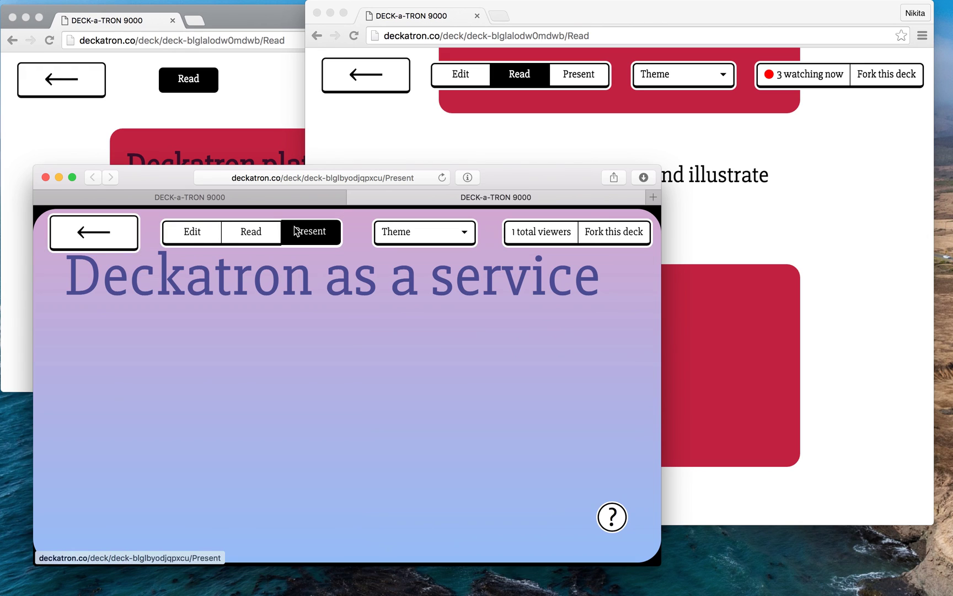
{"action": "left_click", "coordinate": [245, 233]}
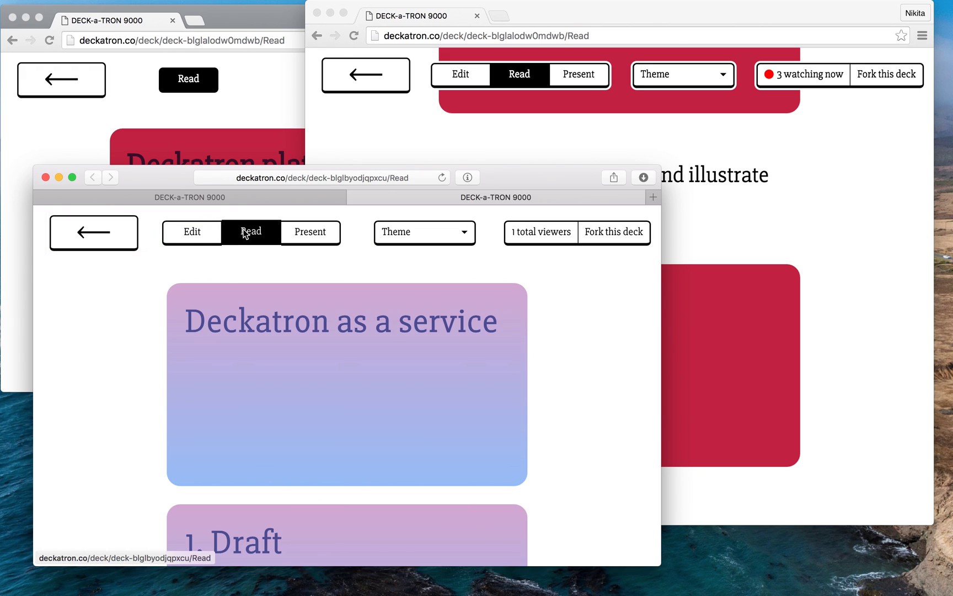
{"action": "left_click", "coordinate": [193, 232]}
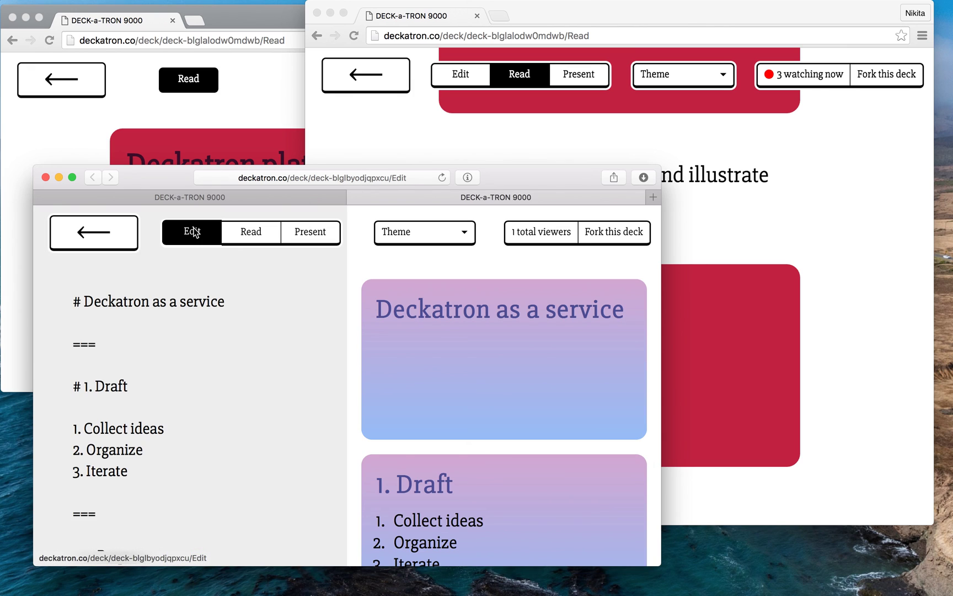